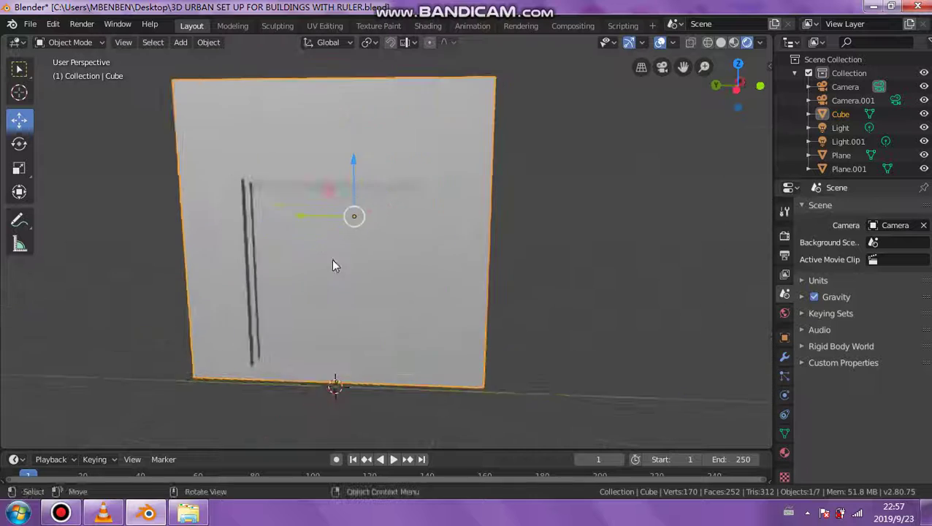
Start a COLLADA export of the door cube and browse to the SINGLE FLOOR BUILDING PARTS folder on drive E.
middle_drag(271, 264, 255, 261)
mouse_move(375, 235)
middle_down()
mouse_move(331, 228)
mouse_move(357, 235)
middle_up()
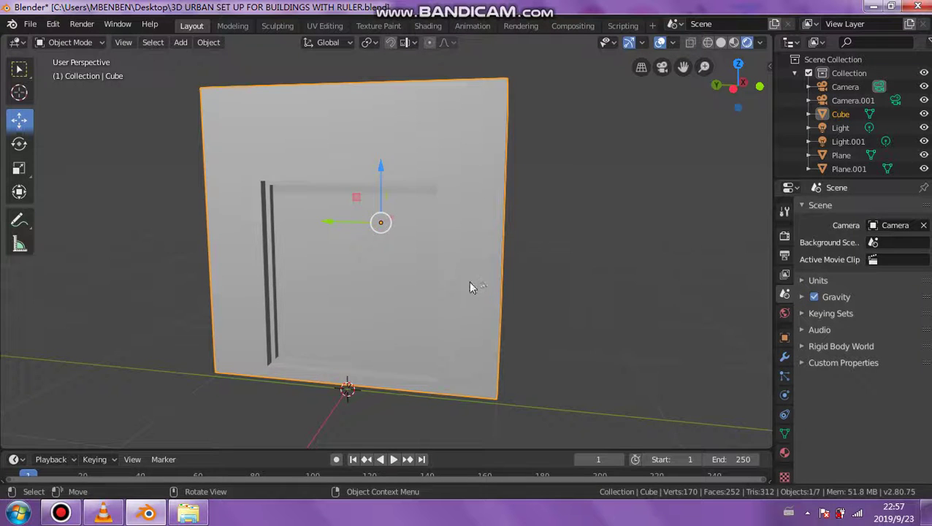
middle_drag(470, 286, 443, 274)
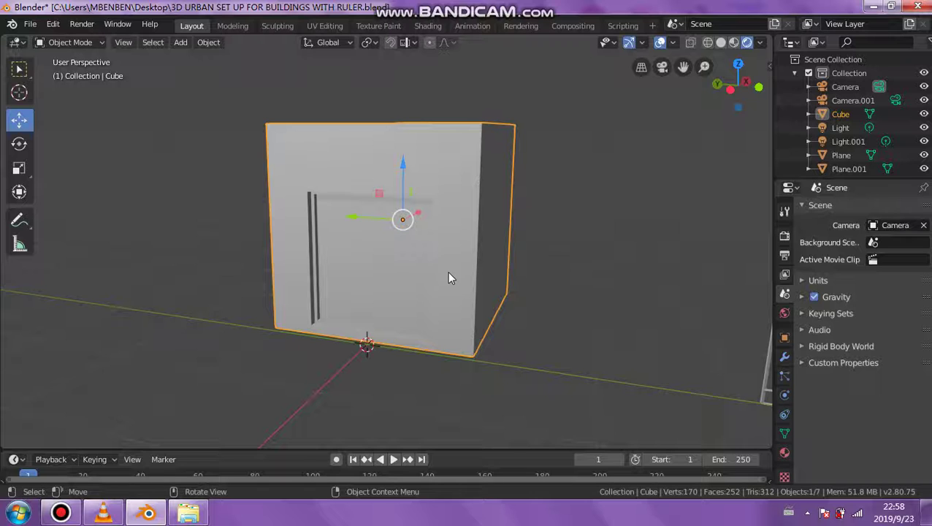
middle_drag(449, 277, 410, 262)
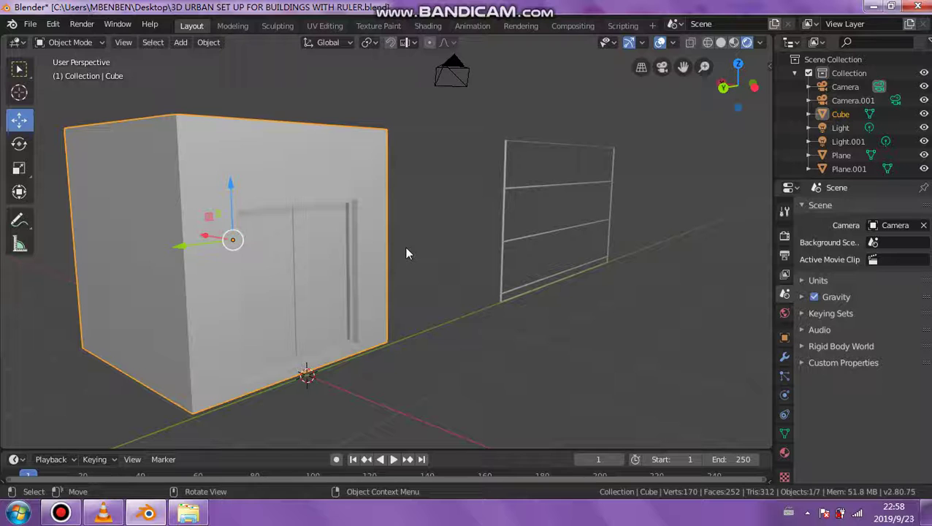
middle_drag(443, 249, 206, 168)
click(30, 24)
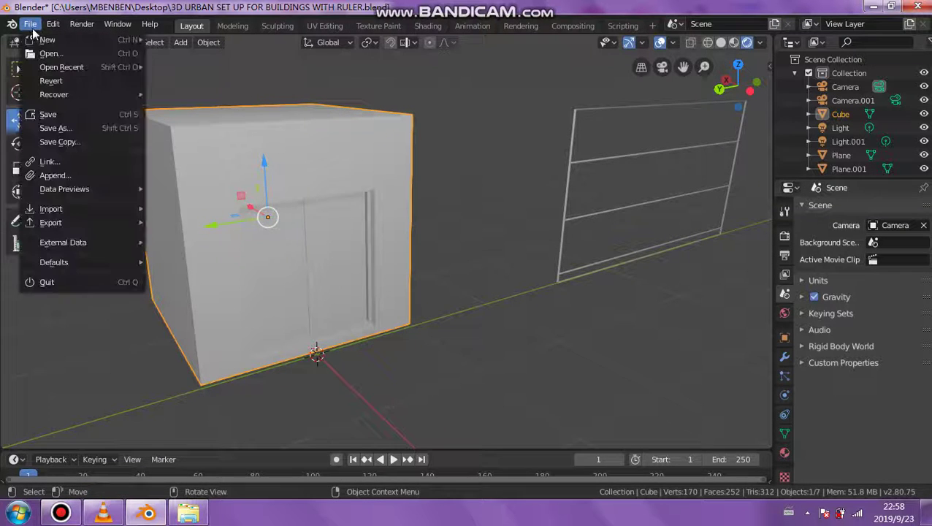
mouse_move(78, 232)
mouse_move(122, 223)
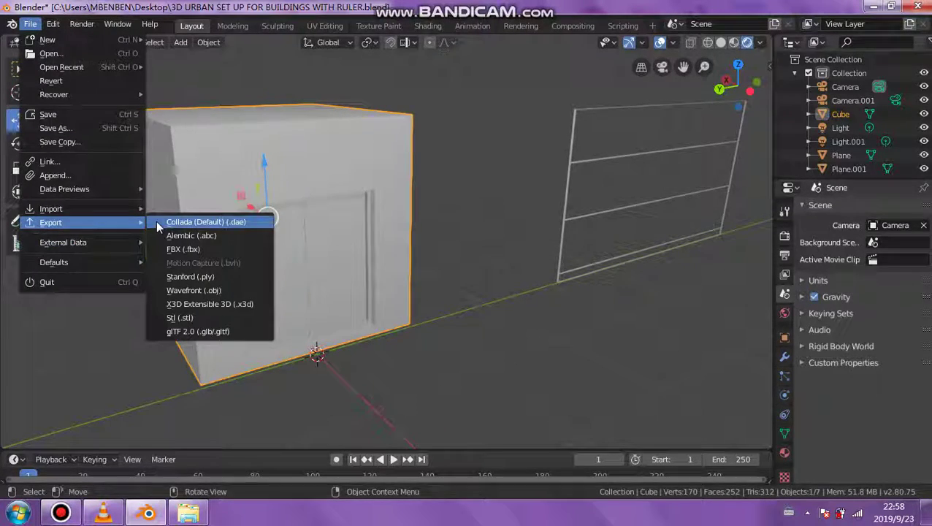
click(155, 221)
click(10, 60)
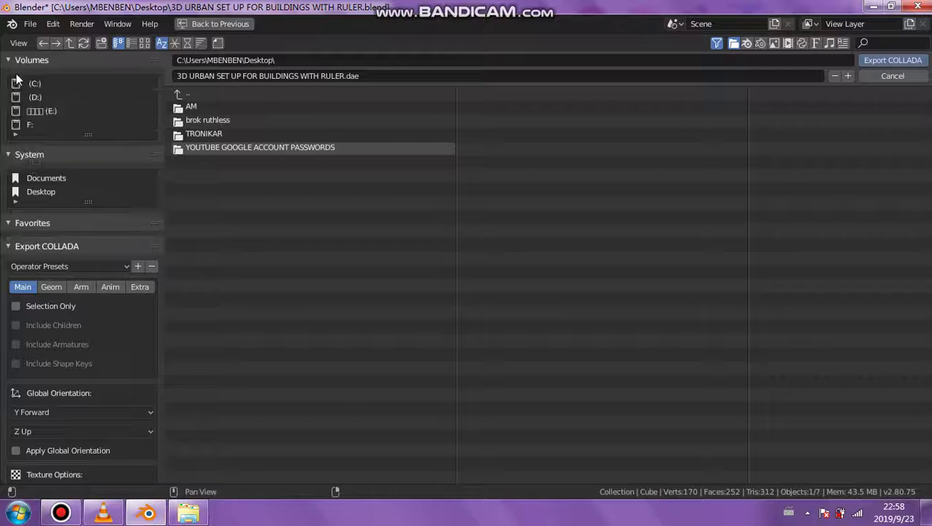
click(41, 111)
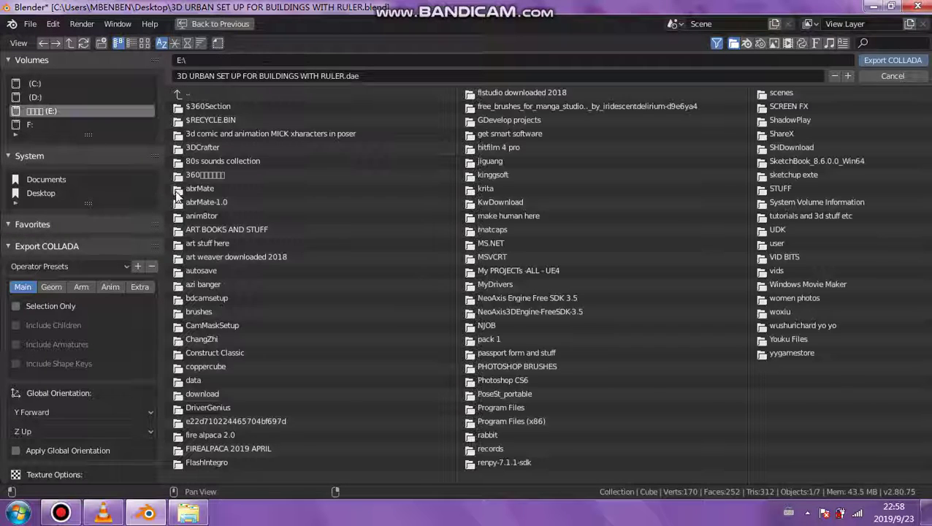
click(206, 243)
click(225, 174)
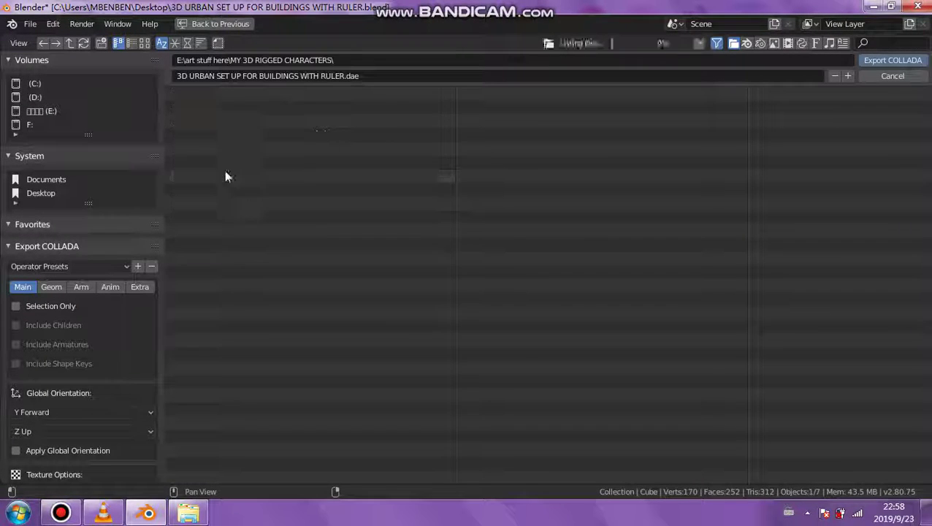
click(203, 107)
click(203, 108)
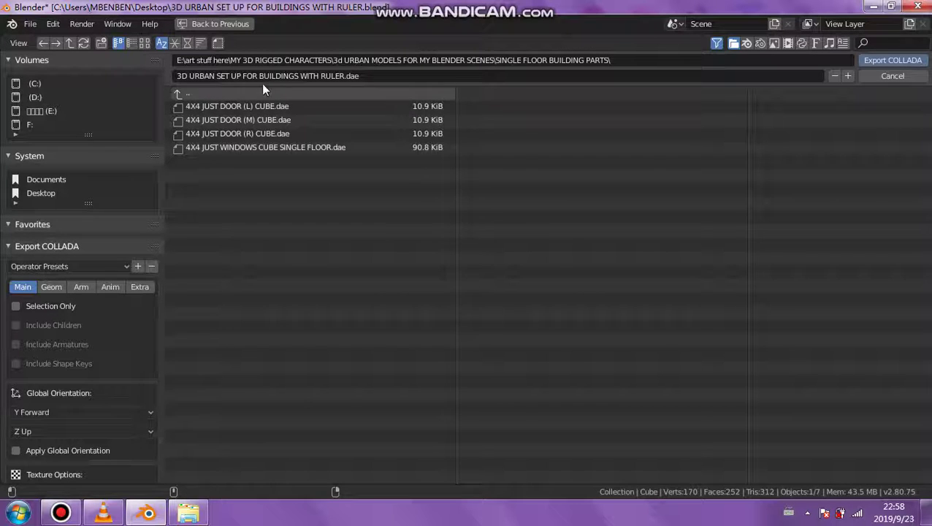
Clear the default export file name, keeping the .dae extension, and restrict the export to the selection only.
click(300, 76)
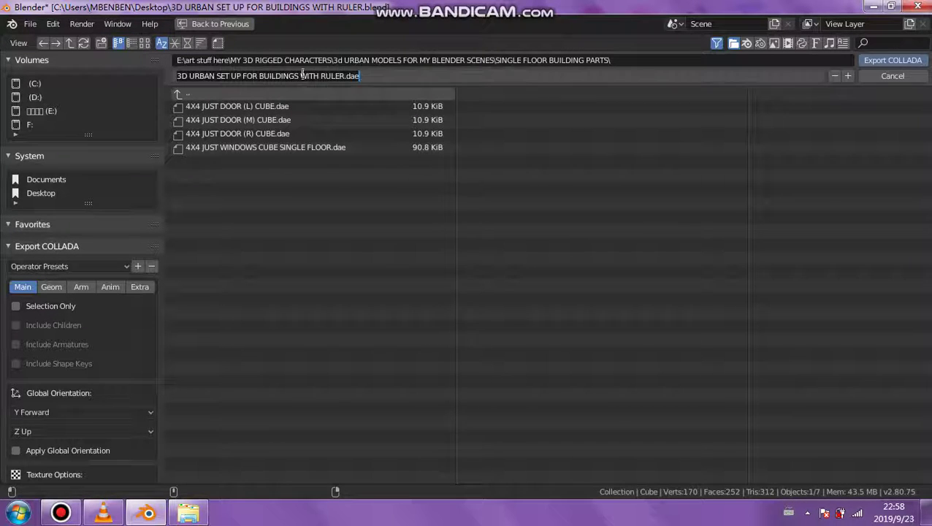
click(344, 75)
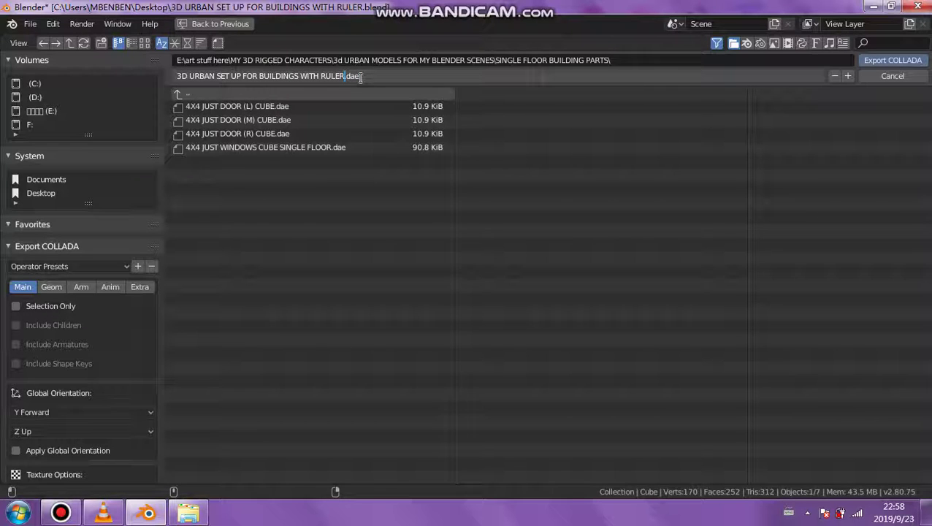
key(BackSpace)
key(BackSpace)
key(BackSpace)
key(BackSpace)
key(BackSpace)
key(BackSpace)
key(BackSpace)
key(BackSpace)
key(BackSpace)
key(BackSpace)
key(BackSpace)
key(BackSpace)
key(BackSpace)
key(BackSpace)
key(BackSpace)
key(BackSpace)
key(BackSpace)
key(BackSpace)
key(BackSpace)
key(BackSpace)
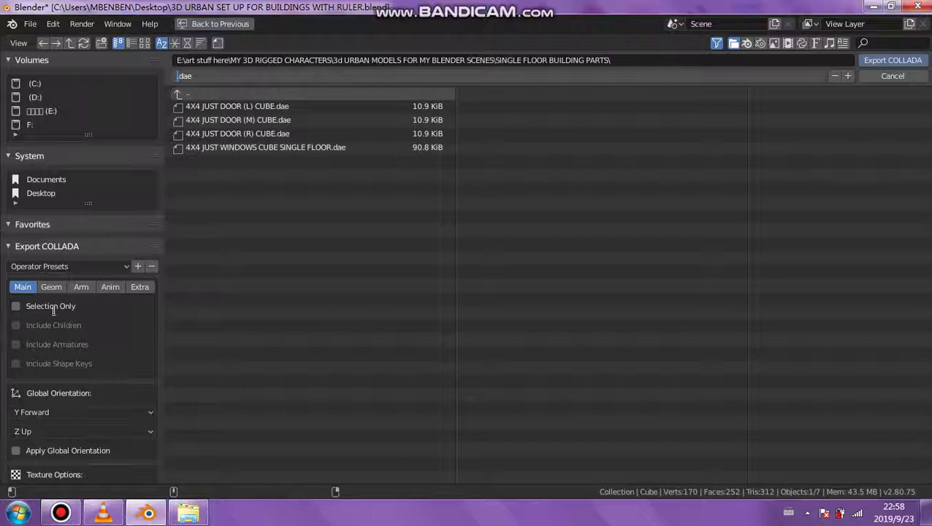
click(16, 305)
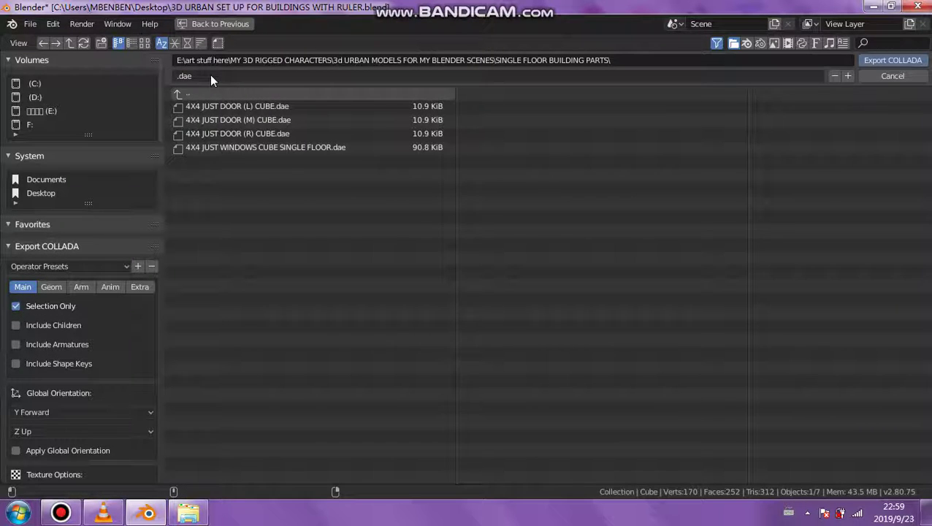
Name the file 4X4 DOUBLE DOORS (M) CUBE.dae and export the selected cube.
click(180, 76)
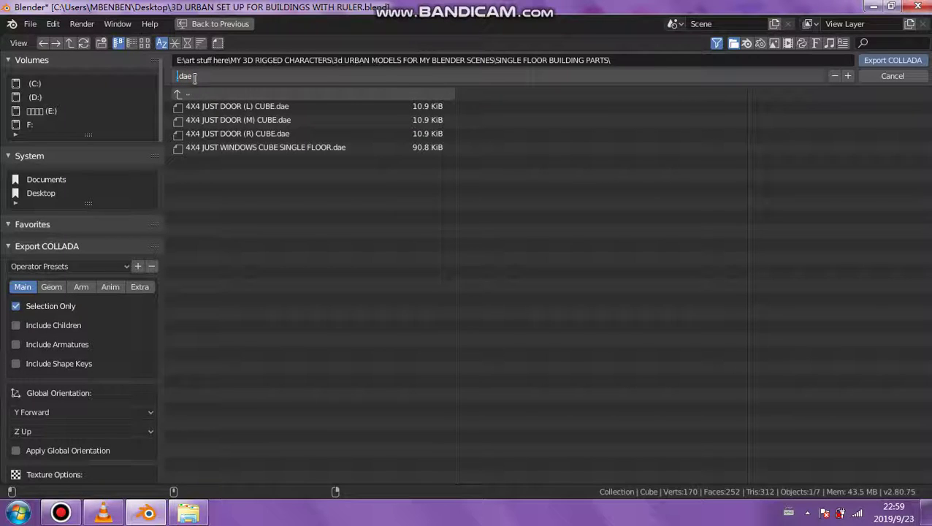
text(4X4)
text(DOUBLE CLOSED DO)
key(BackSpace)
key(BackSpace)
key(BackSpace)
key(BackSpace)
key(BackSpace)
key(BackSpace)
key(BackSpace)
key(BackSpace)
text(DOORS (M) CUB)
click(914, 63)
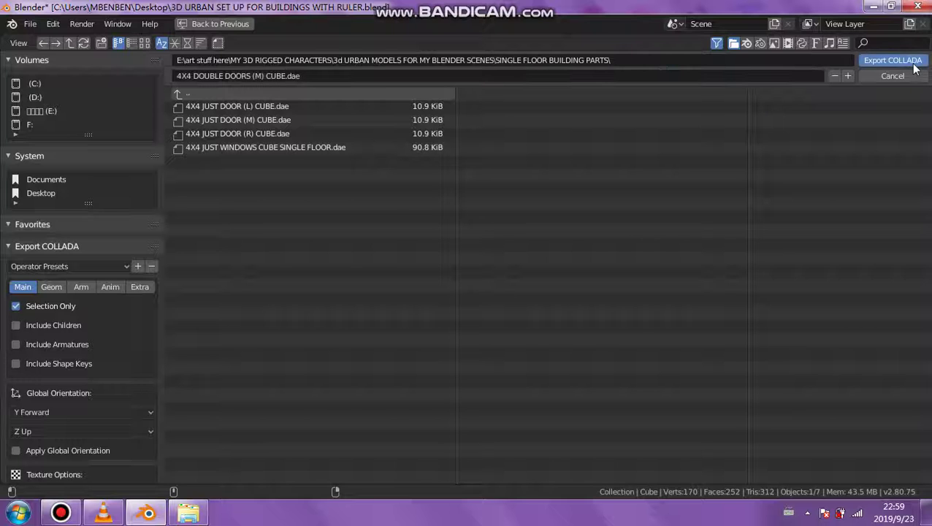
Create a new General file, discarding the unsaved changes, and delete its default cube.
middle_drag(452, 167, 361, 183)
click(31, 25)
mouse_move(44, 40)
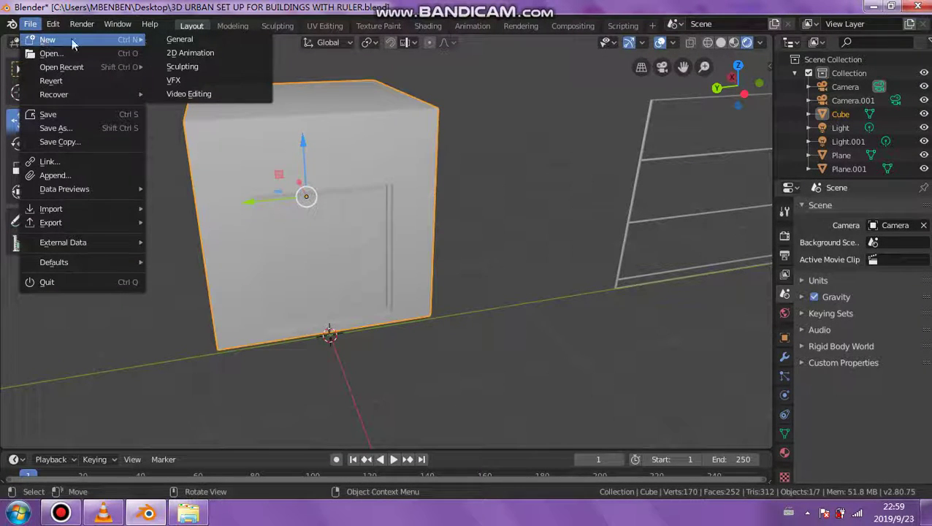
click(180, 39)
click(497, 275)
right_click(371, 238)
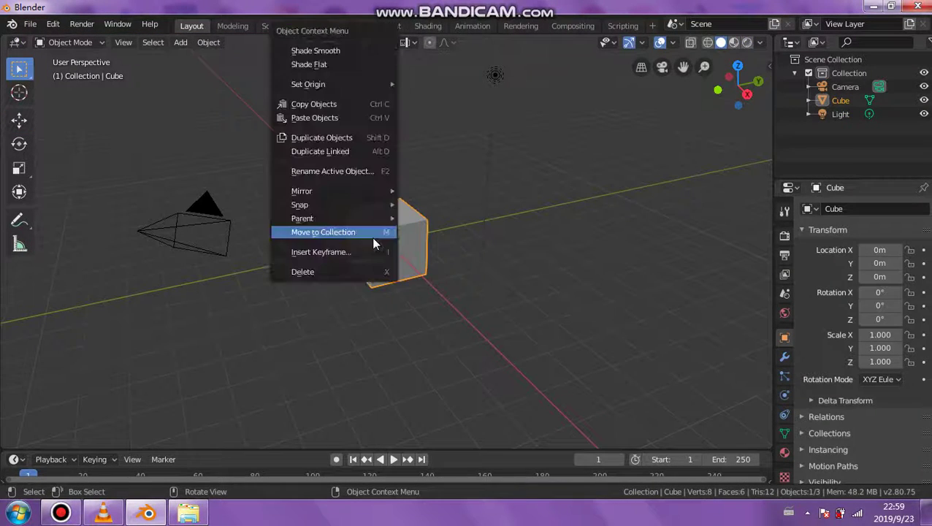
click(346, 276)
Start a COLLADA import and browse to the SINGLE FLOOR BUILDING PARTS folder on drive E.
click(30, 25)
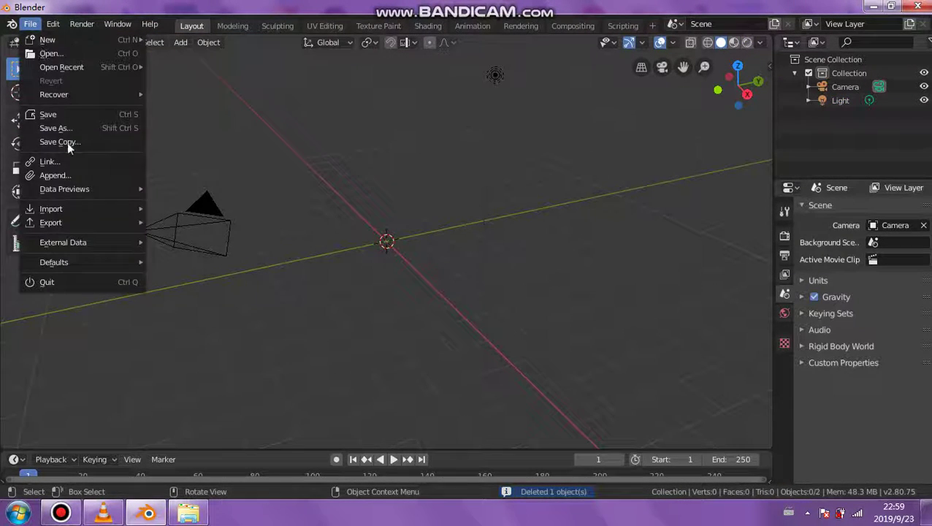
mouse_move(90, 209)
click(168, 210)
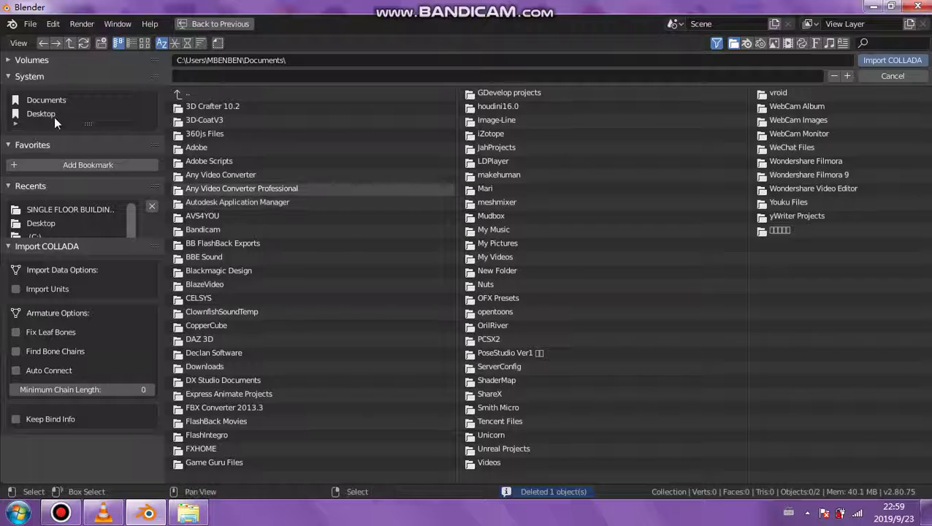
click(14, 61)
click(30, 97)
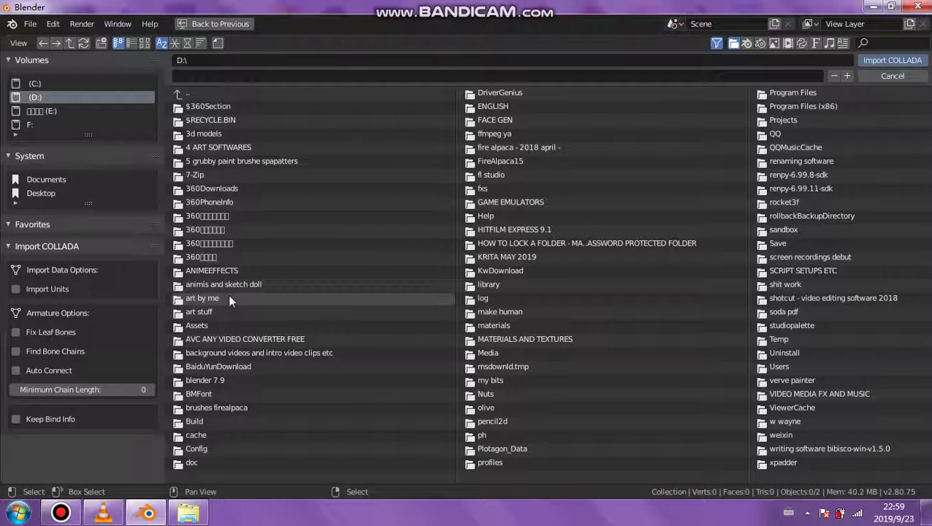
click(37, 111)
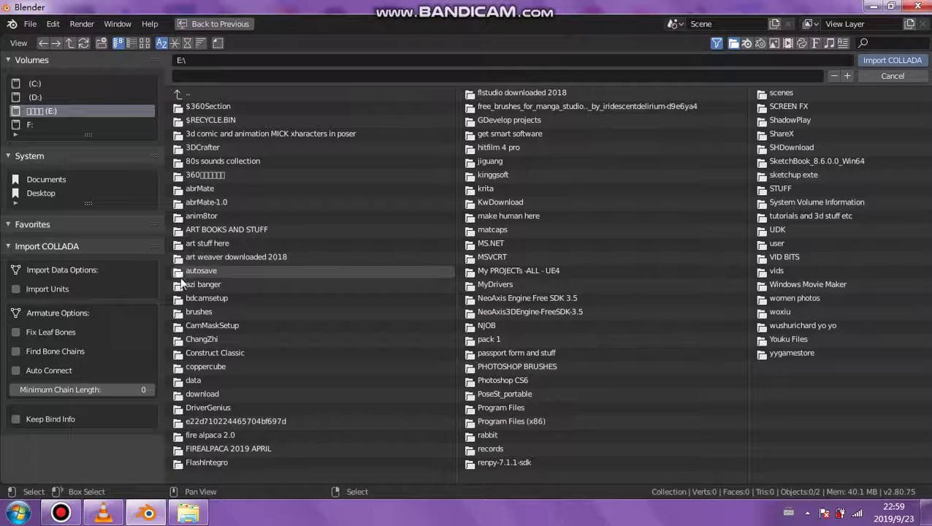
click(193, 246)
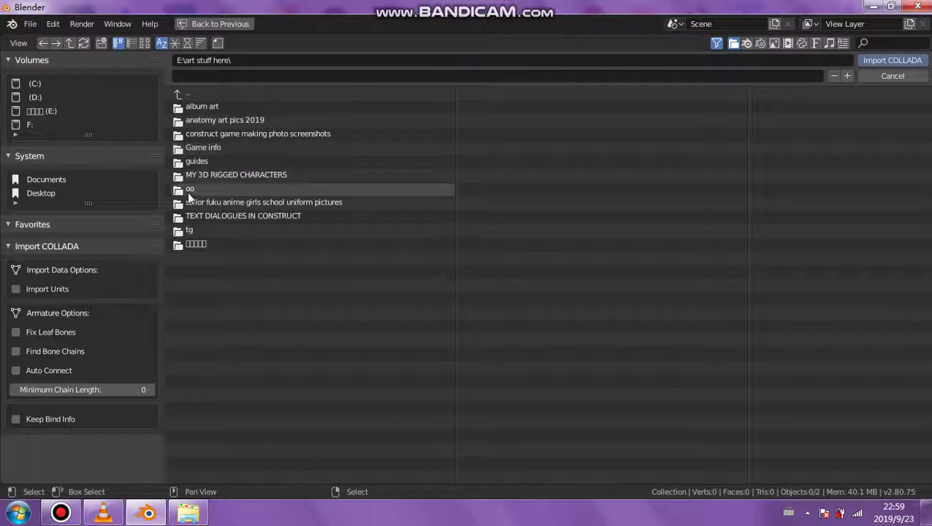
click(190, 173)
click(195, 108)
click(195, 108)
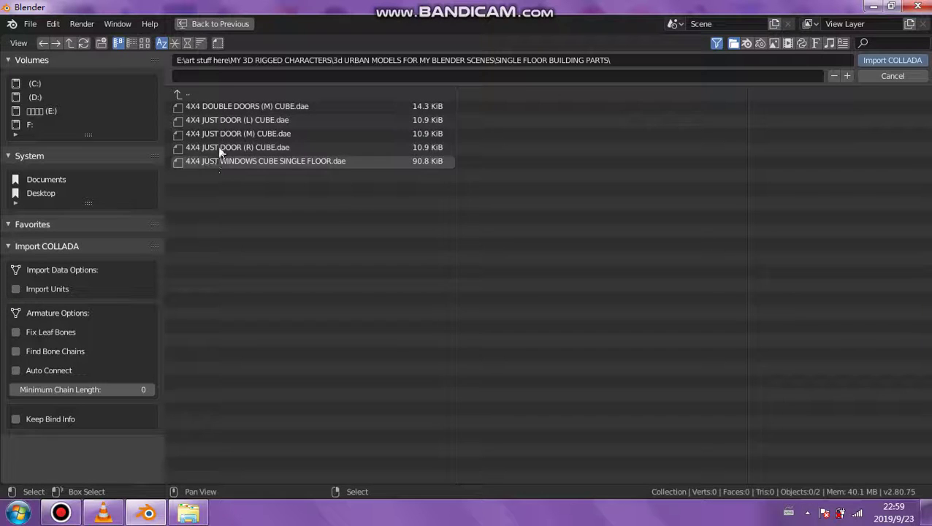
Import 4X4 DOUBLE DOORS (M) CUBE.dae and check the shape of the imported cube.
click(232, 109)
double_click(231, 109)
scroll(422, 265, down, 8)
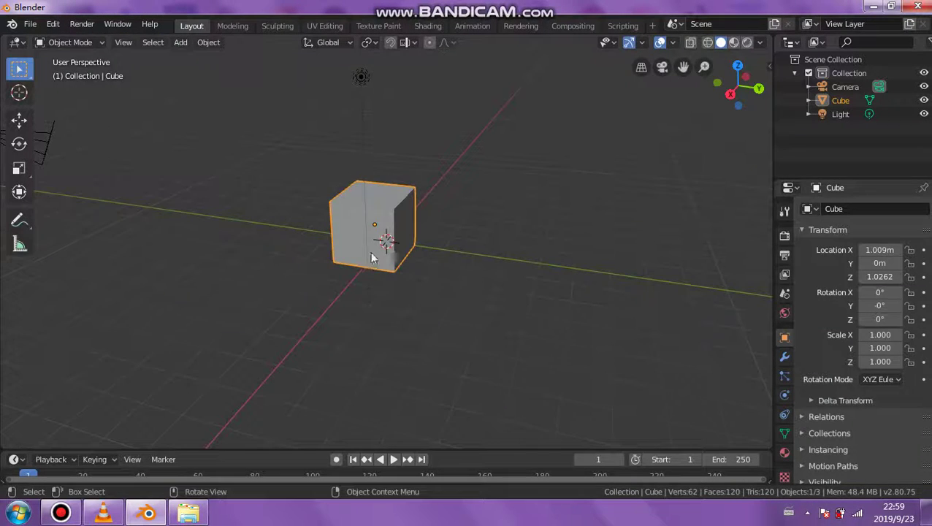
scroll(351, 249, up, 8)
middle_drag(351, 249, 346, 179)
scroll(460, 201, down, 5)
scroll(438, 197, up, 3)
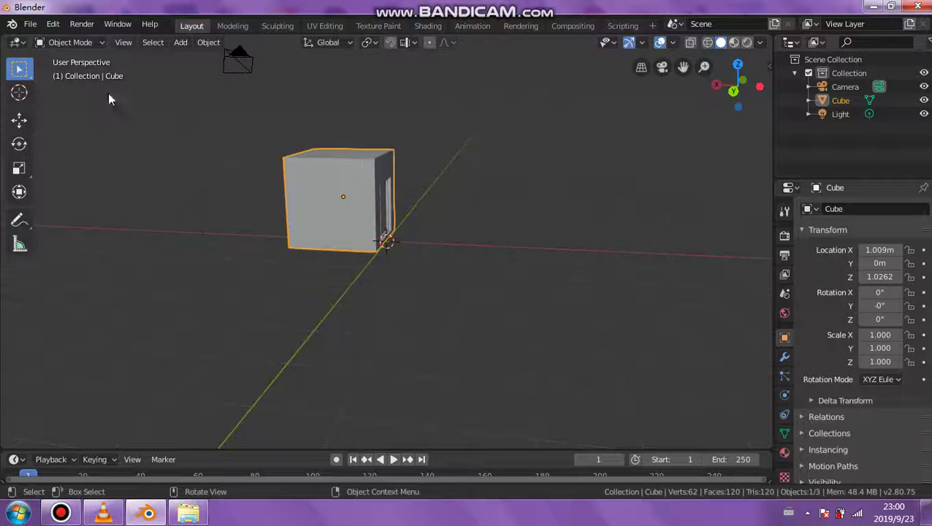
Open 3D URBAN SET UP FOR BUILDINGS WITH RULER.blend from the Desktop, discarding the current scene.
click(30, 24)
click(42, 54)
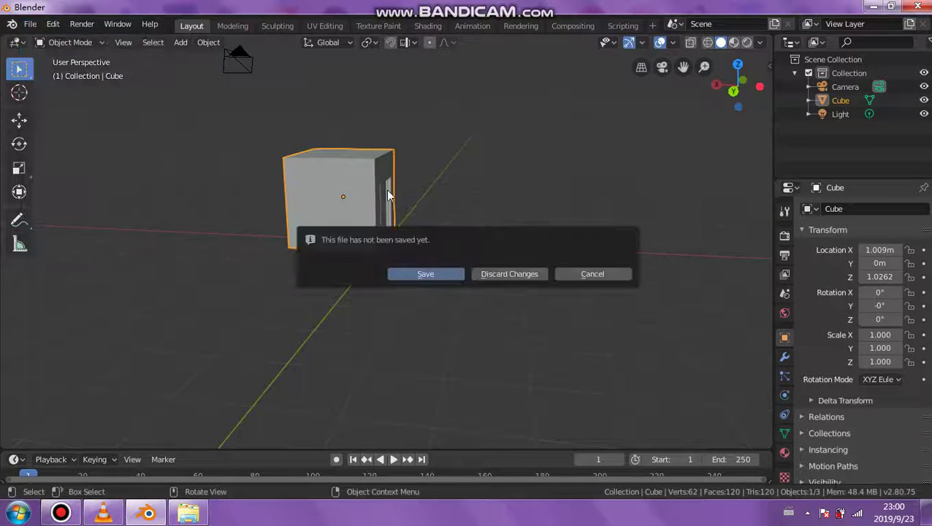
click(489, 274)
double_click(194, 161)
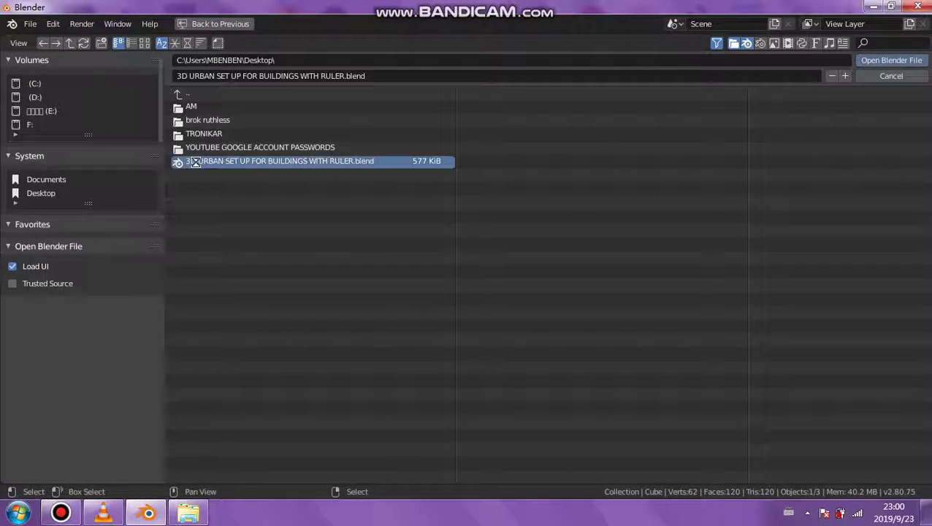
Duplicate the cube and offset the copy slightly along the global X axis, out through the cube's front face.
middle_drag(491, 253, 447, 250)
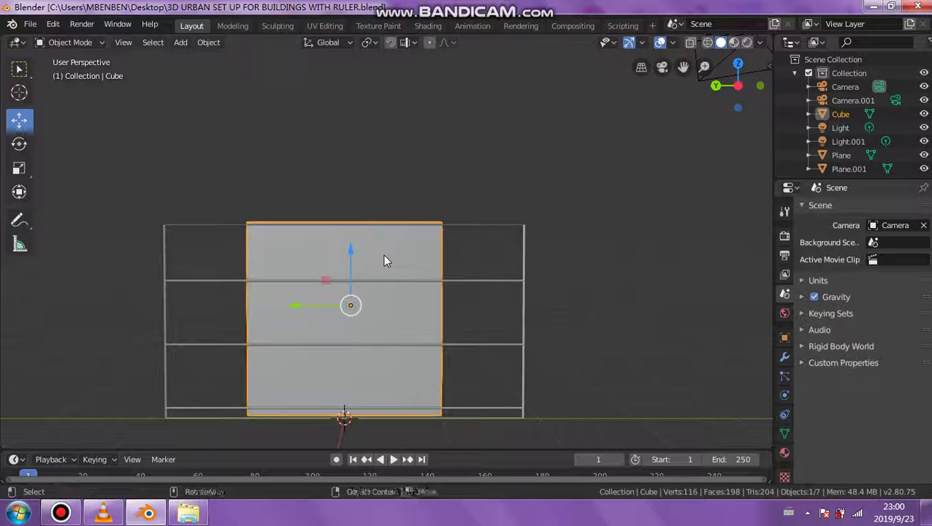
key(shift+d)
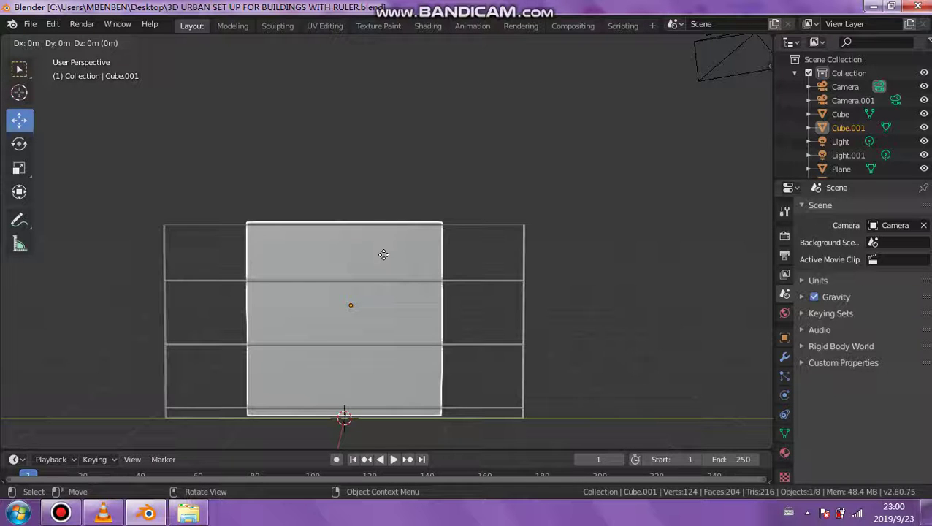
key(x)
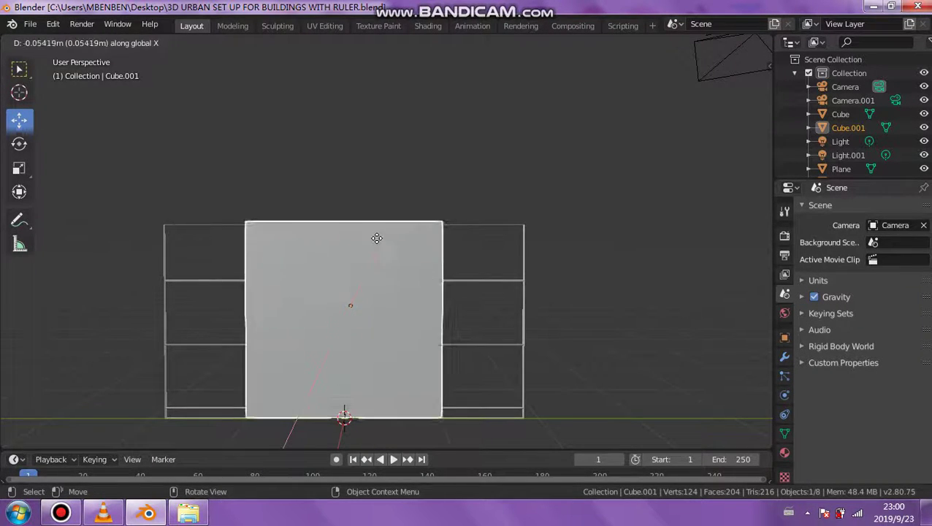
click(376, 236)
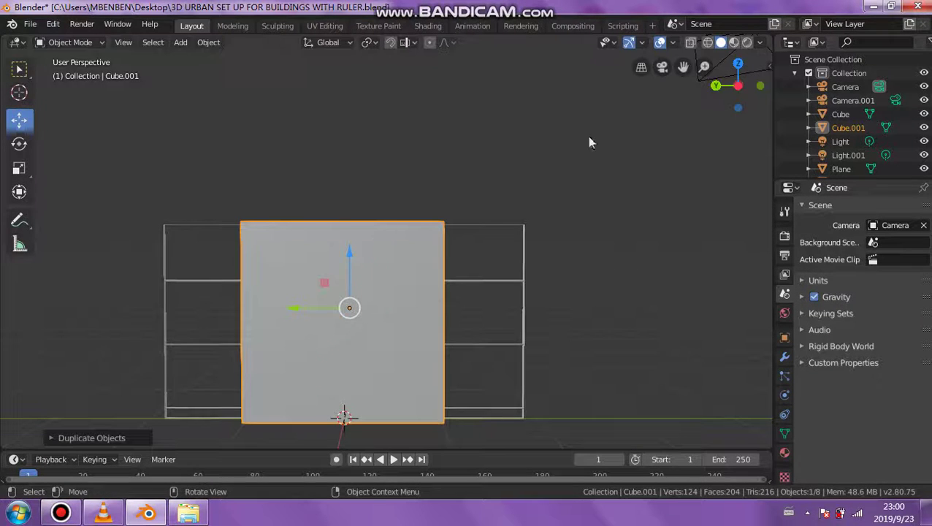
Scale the duplicate cube down along the X axis into a thin upright slab, working in the top view.
click(738, 64)
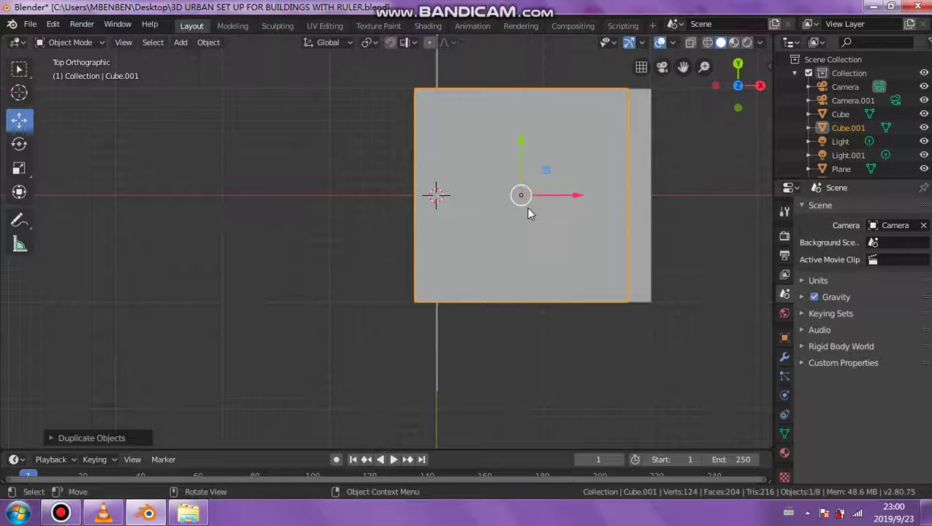
click(19, 168)
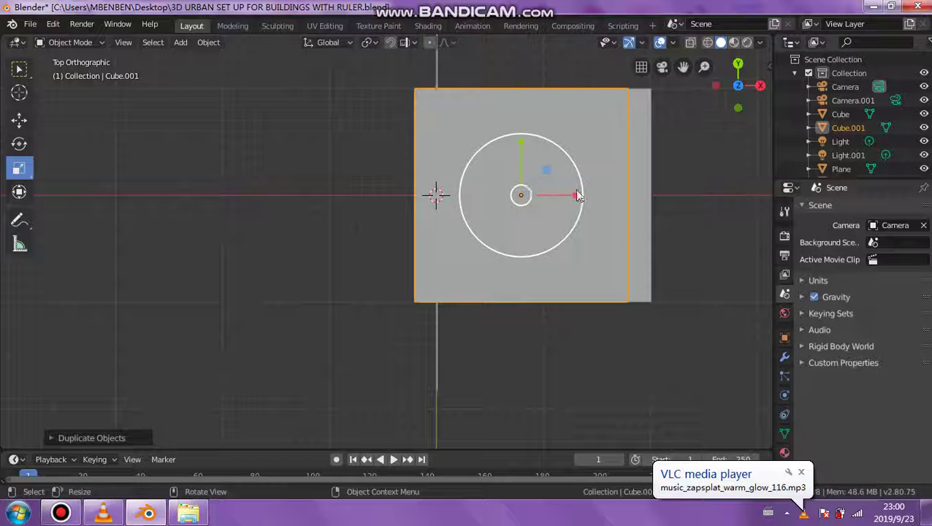
drag(577, 196, 520, 194)
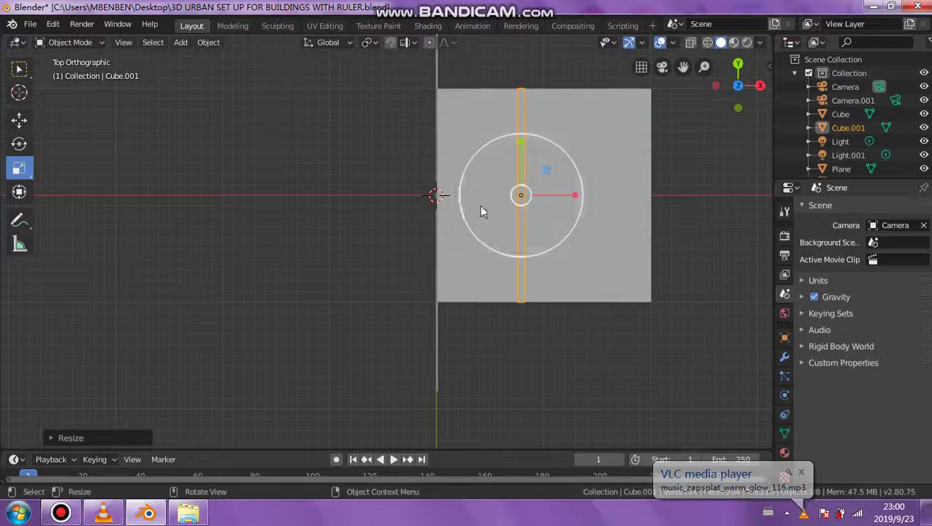
middle_drag(417, 259, 471, 191)
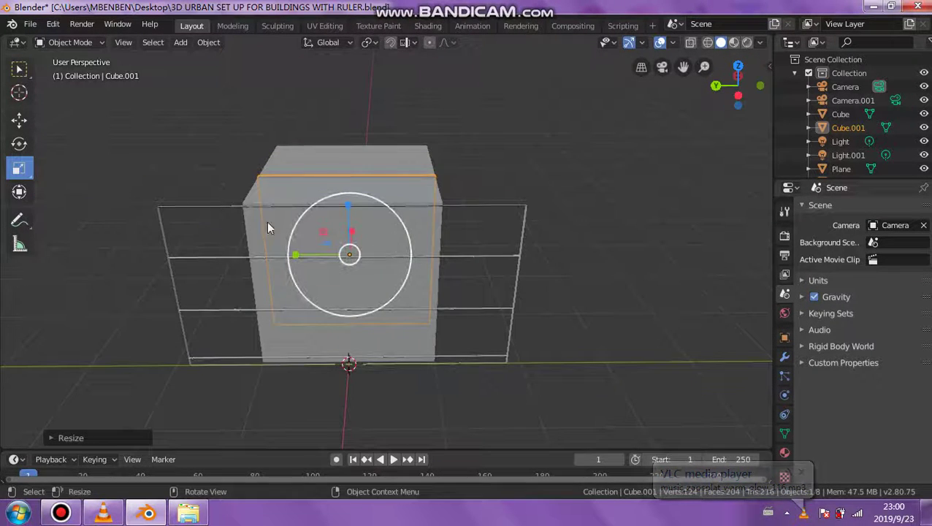
Move the thin slab along the X axis from inside the cube out to its front face.
click(19, 191)
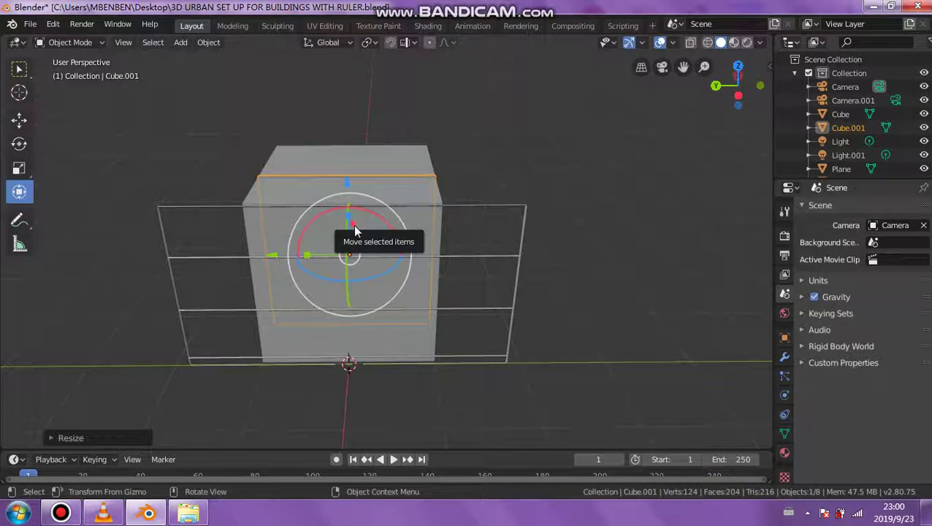
drag(355, 228, 353, 260)
middle_drag(368, 251, 522, 260)
drag(524, 260, 537, 254)
Adjust the slab's thickness along X and nudge it along the same axis to sit against the cube's front face.
middle_drag(537, 254, 461, 240)
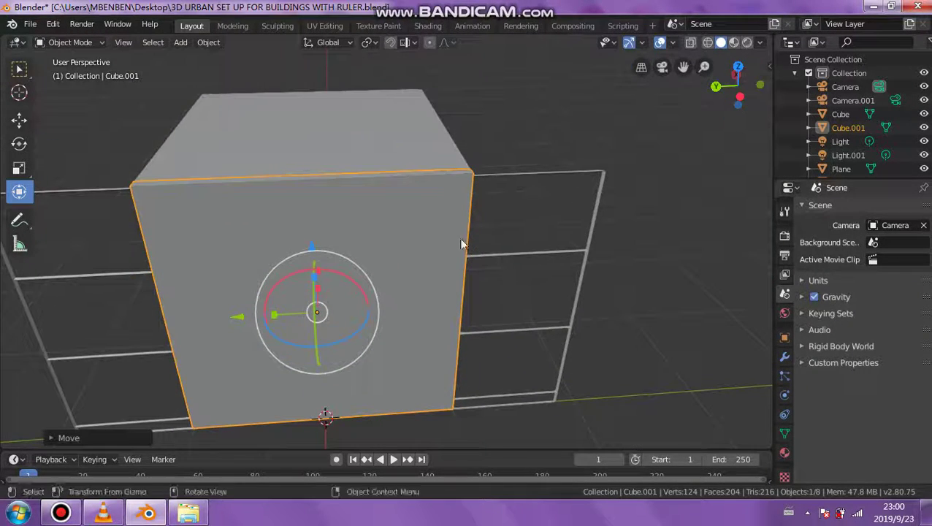
drag(318, 294, 319, 283)
middle_drag(356, 299, 302, 382)
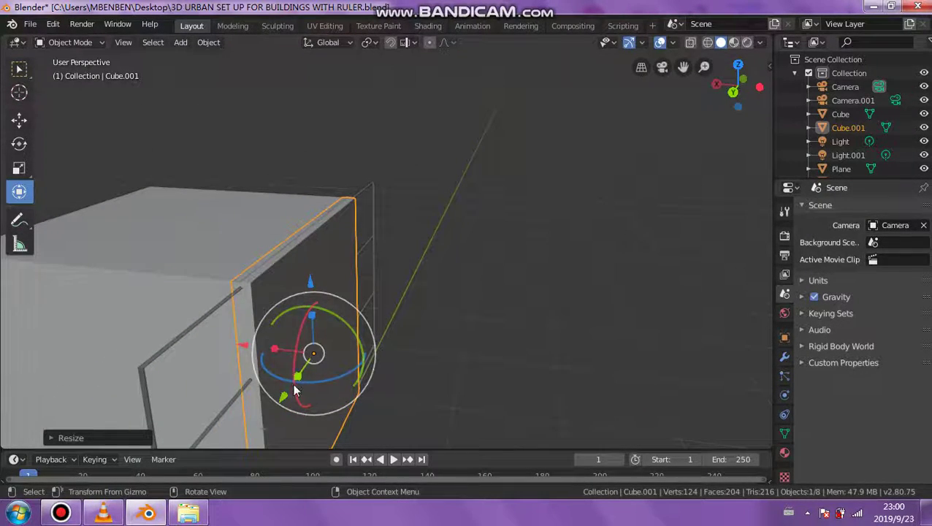
drag(244, 344, 245, 344)
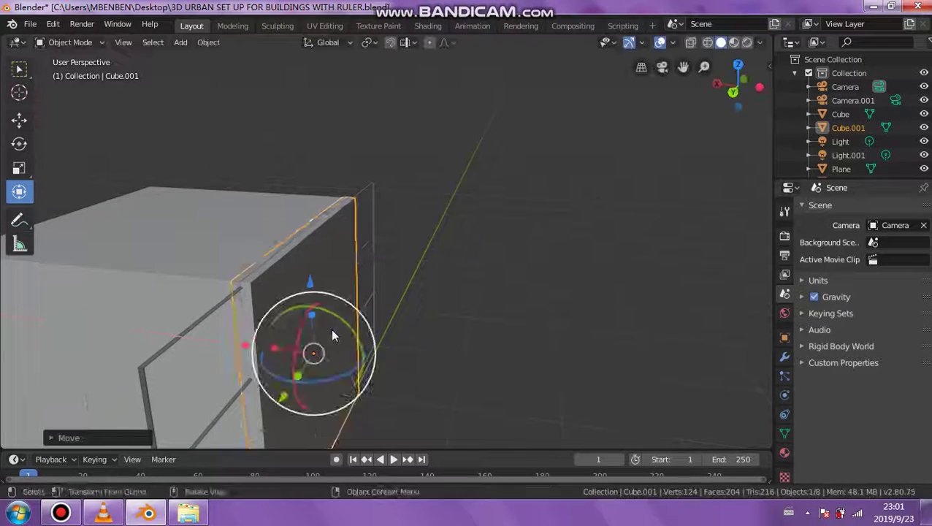
middle_drag(331, 330, 277, 323)
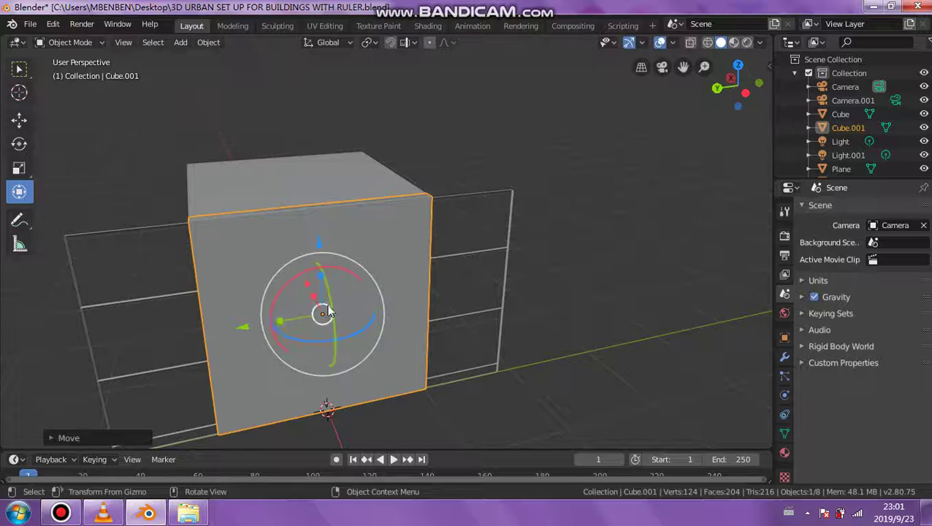
middle_drag(337, 298, 311, 272)
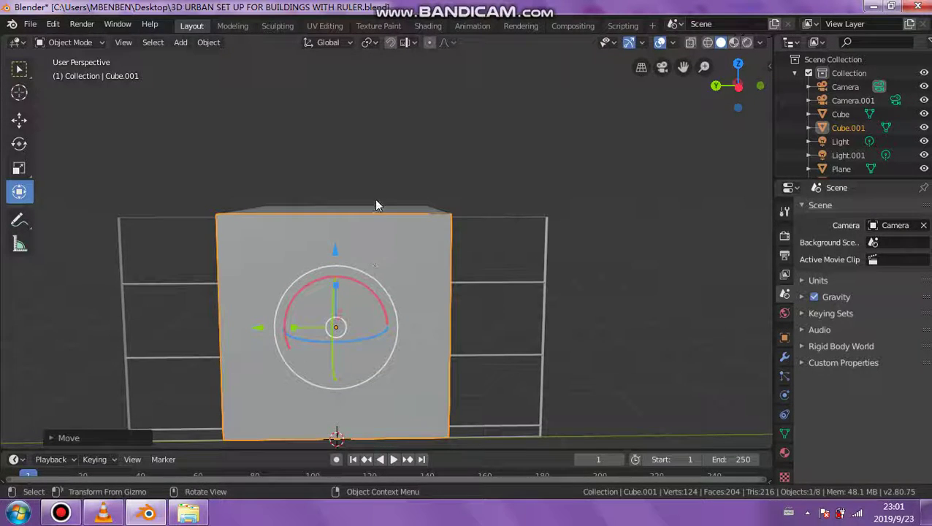
middle_drag(374, 203, 389, 222)
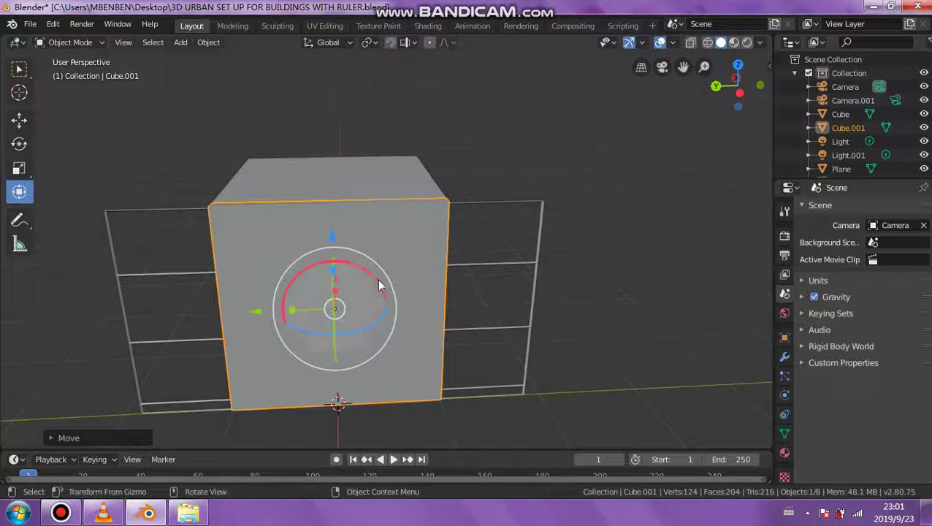
mouse_move(386, 280)
middle_down()
mouse_move(411, 266)
mouse_move(369, 276)
middle_up()
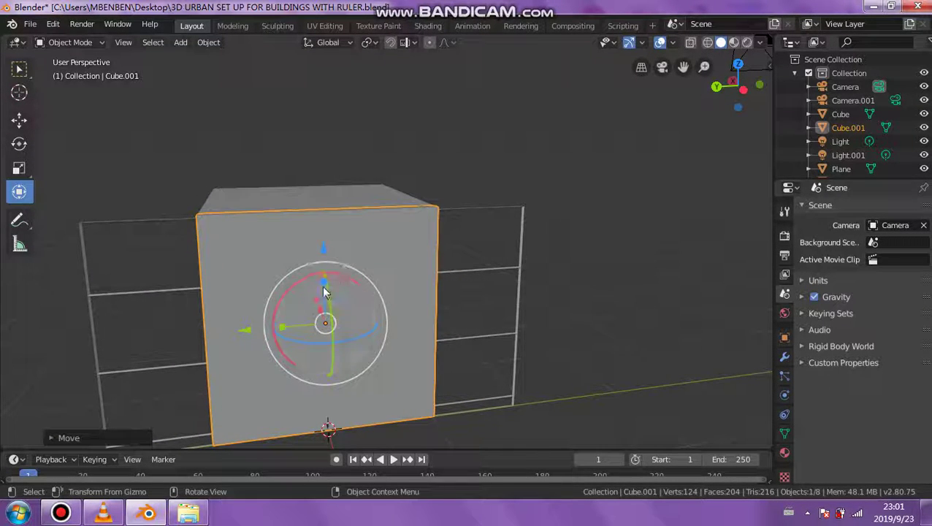
scroll(285, 310, up, 1)
middle_drag(285, 310, 265, 306)
shift+middle_drag(401, 285, 421, 261)
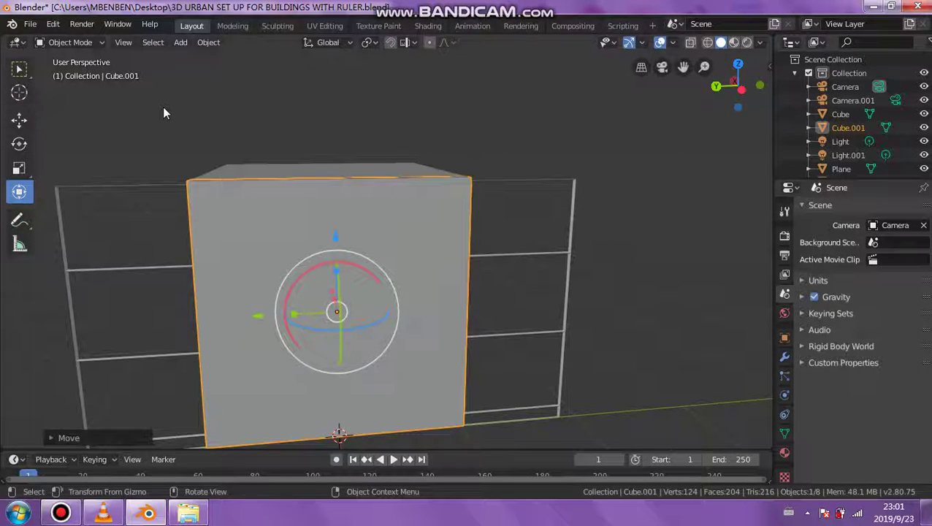
Try insetting the slab's front face in Edit Mode to form a thin border.
click(160, 104)
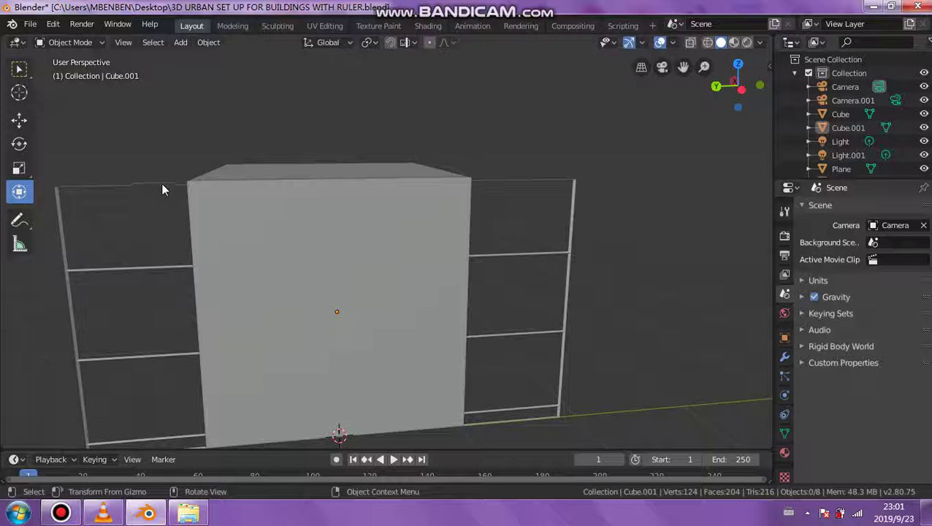
click(220, 196)
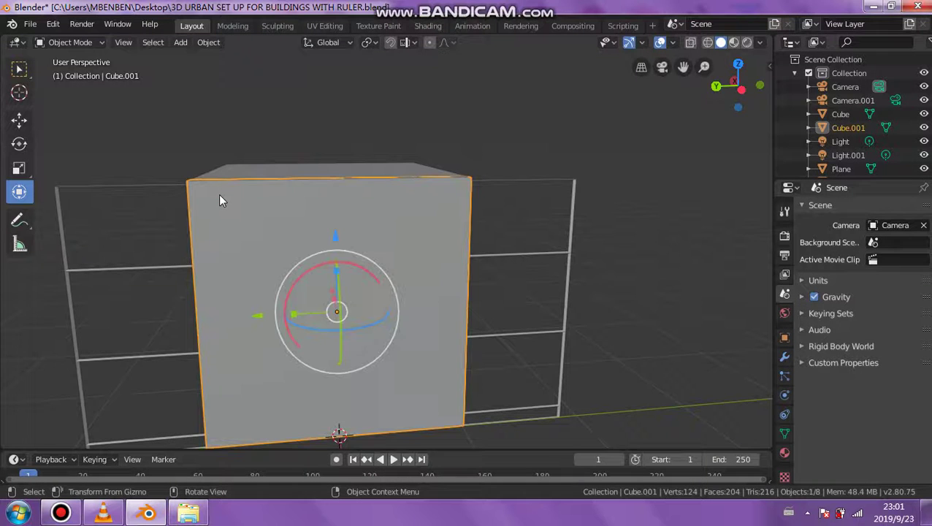
click(180, 43)
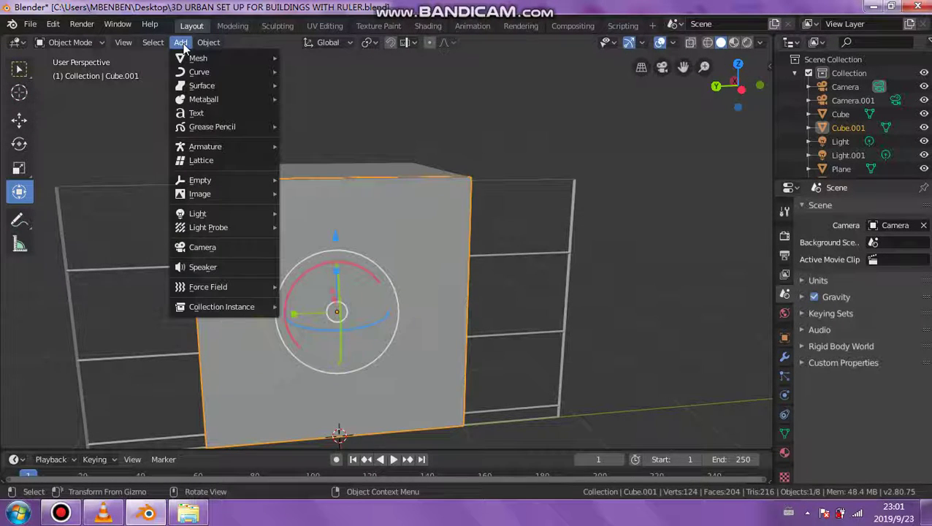
click(84, 44)
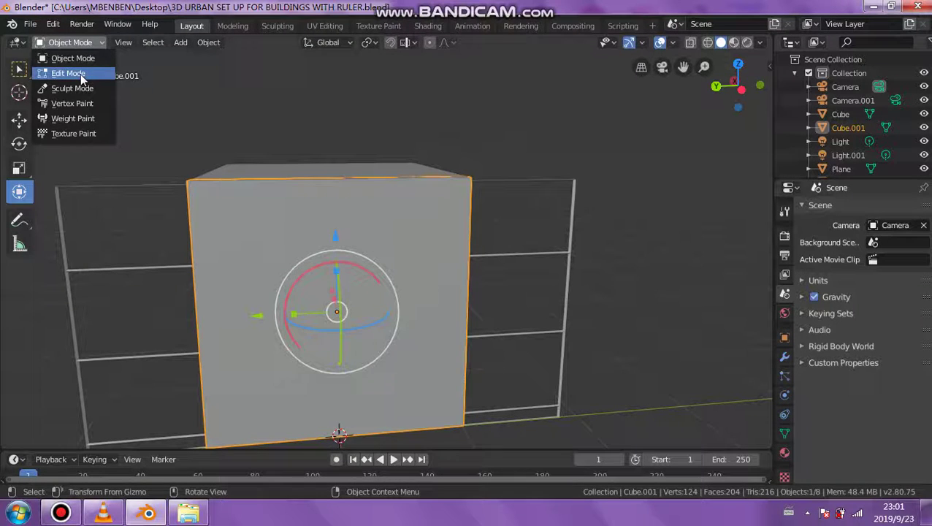
click(81, 73)
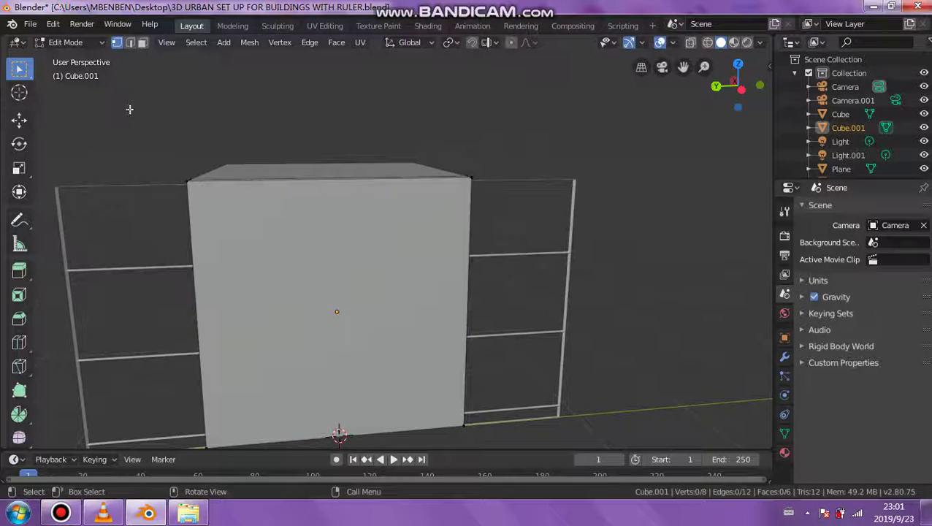
click(282, 267)
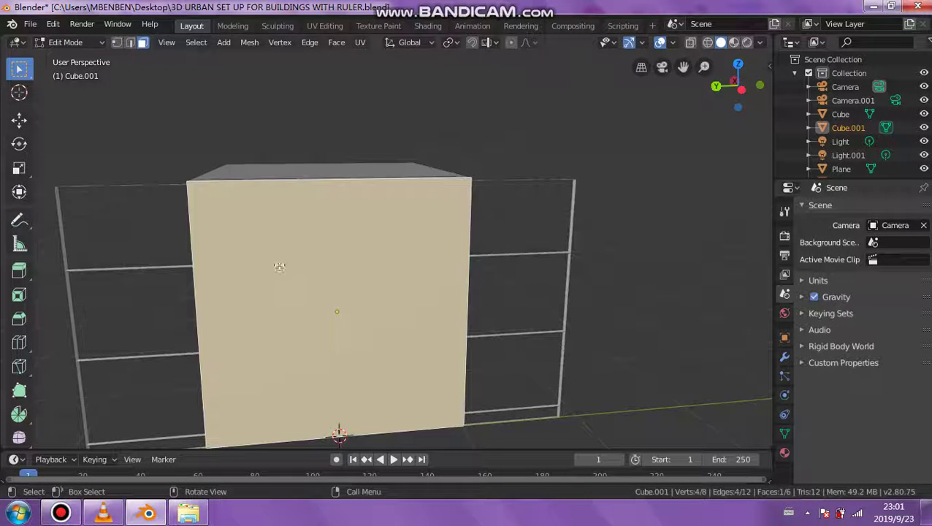
click(19, 295)
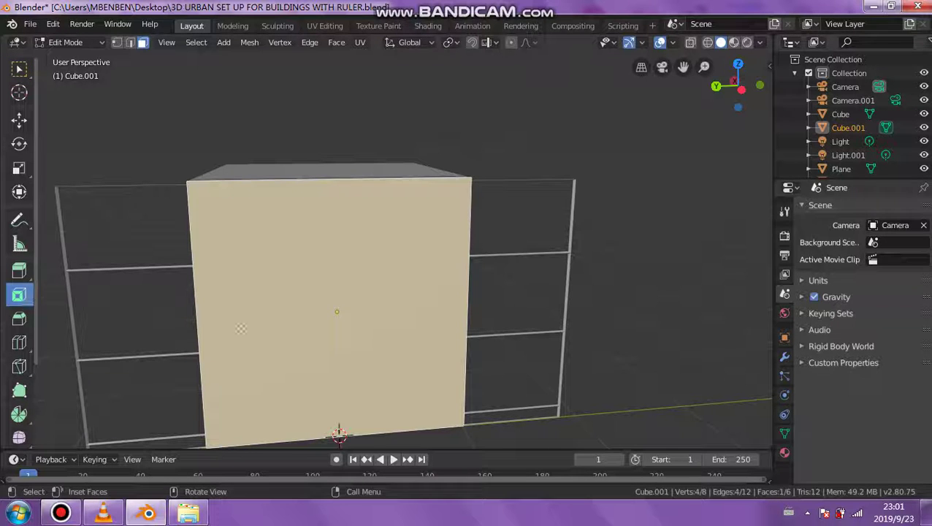
mouse_move(328, 294)
mouse_down()
mouse_move(337, 307)
mouse_move(335, 300)
mouse_up()
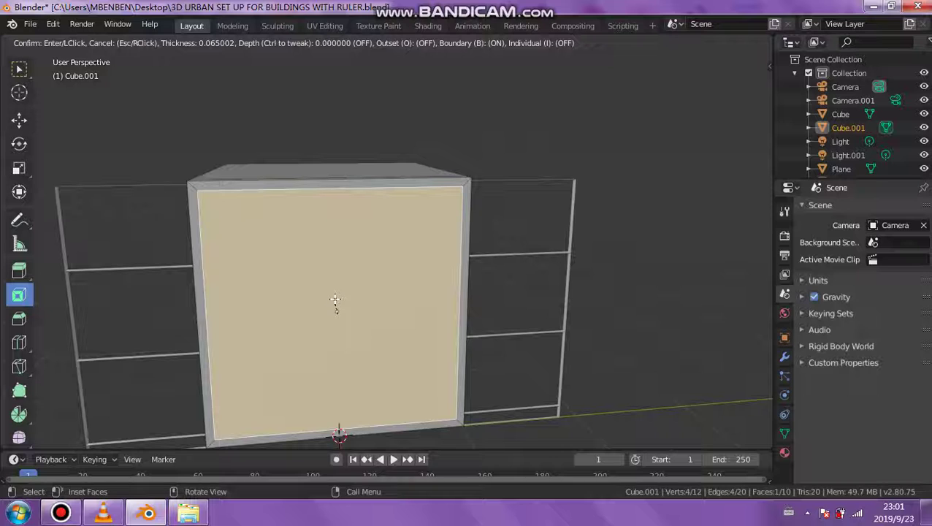
drag(335, 299, 336, 299)
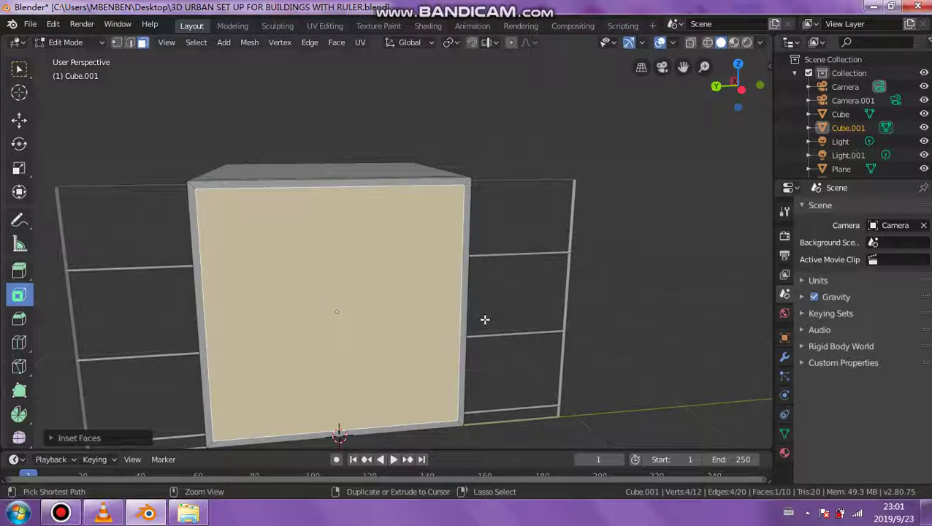
Undo the face inset and return the slab to Object Mode.
key(ctrl+z)
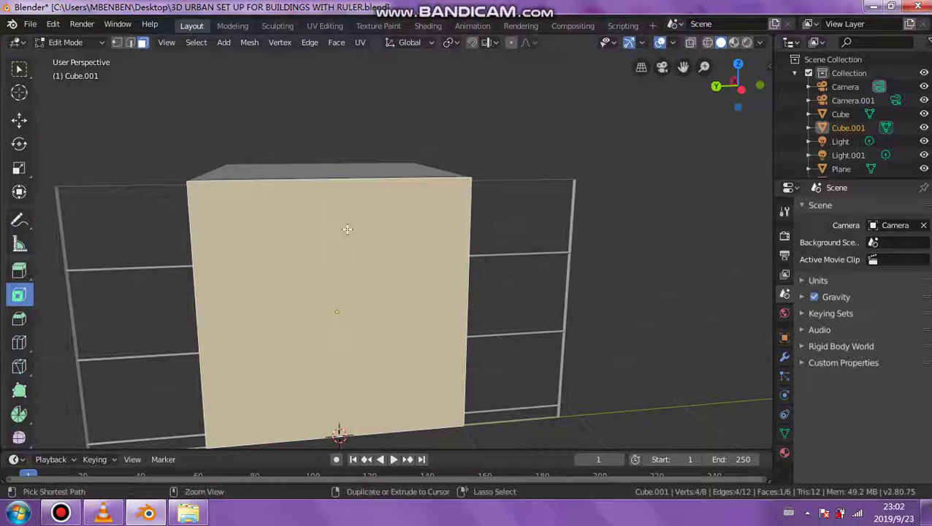
key(ctrl+z)
click(70, 42)
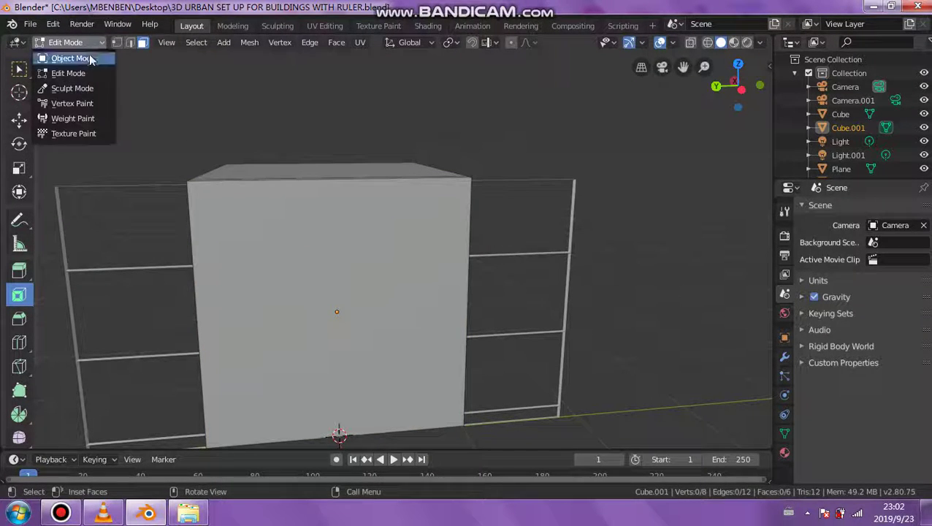
click(67, 59)
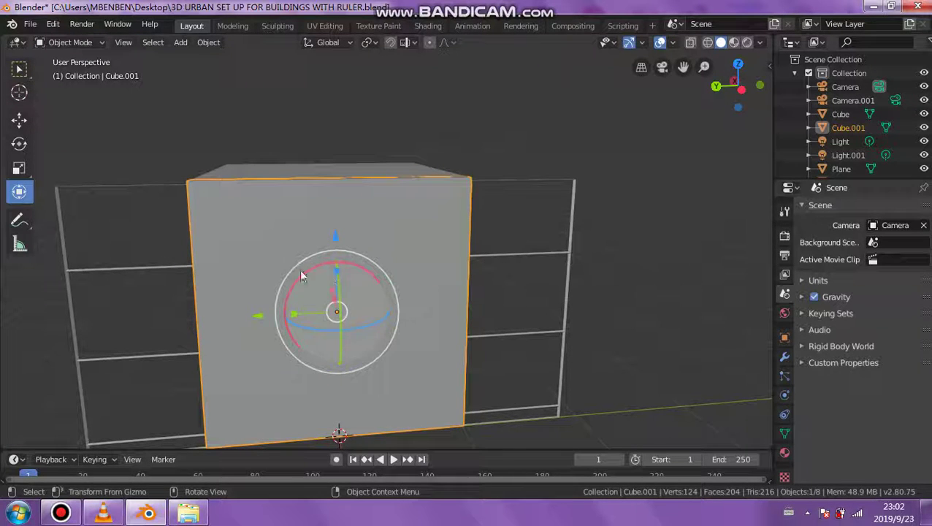
drag(296, 266, 301, 271)
key(ctrl+z)
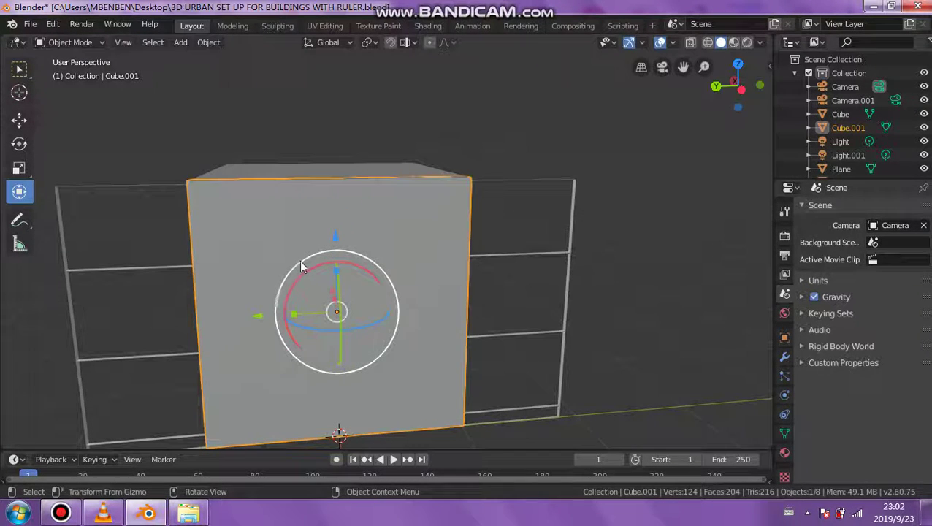
Scale the slab down uniformly to about 0.345 to make a small square panel.
click(19, 168)
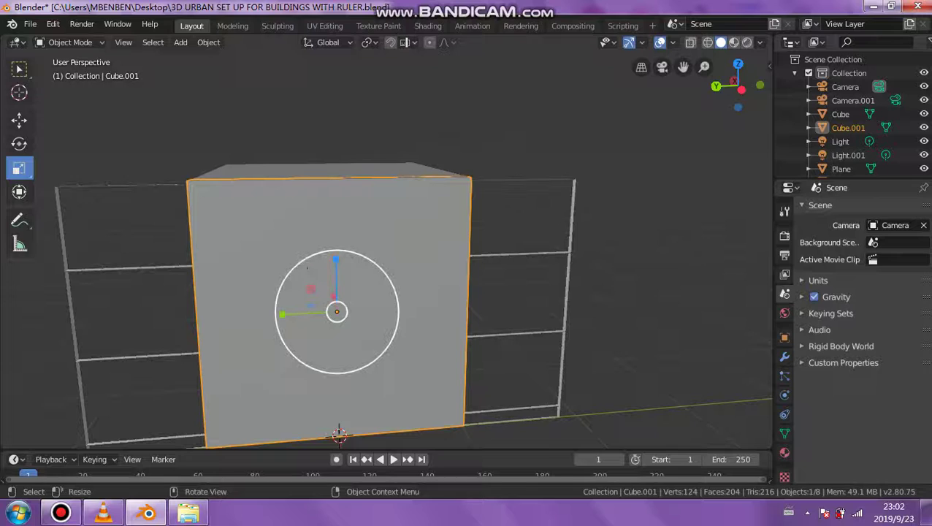
key(s)
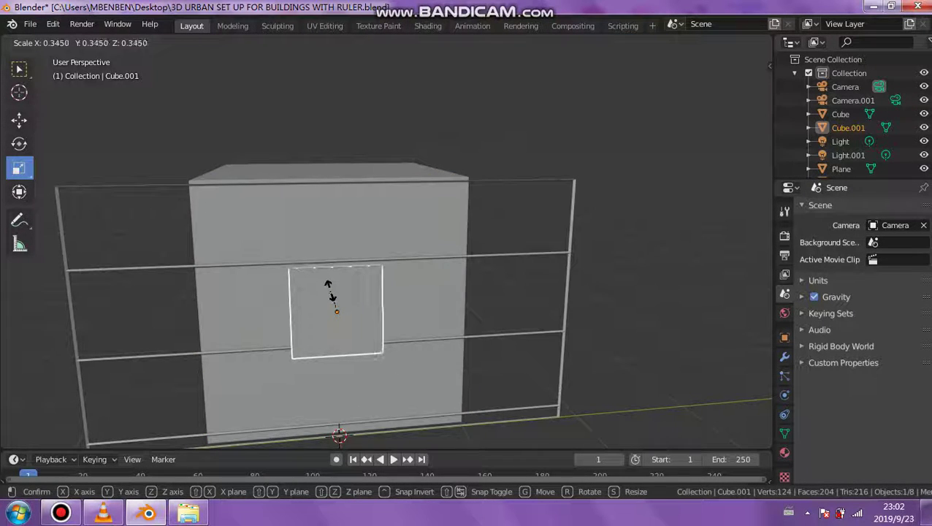
click(331, 295)
Fit the small panel between the two middle ruler lines by shifting it along Z and resizing it slightly.
middle_drag(350, 307, 340, 280)
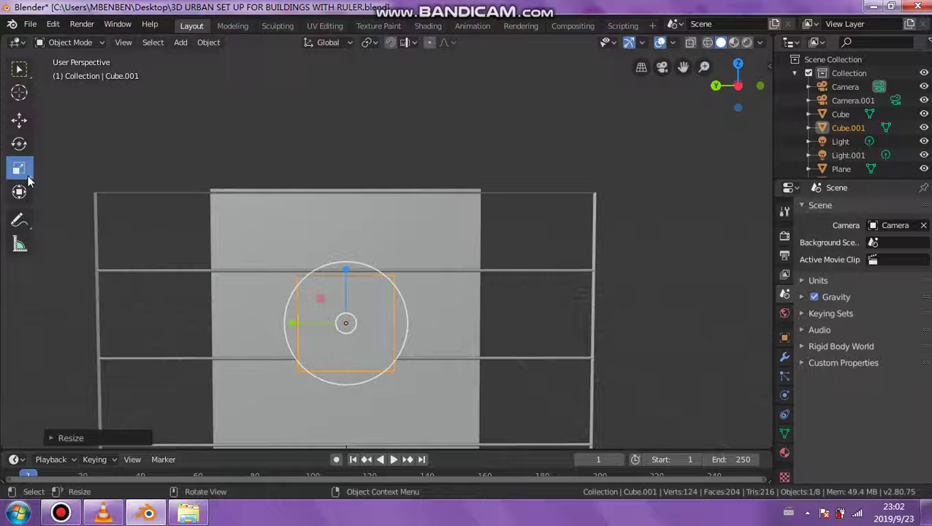
click(19, 121)
drag(346, 272, 347, 282)
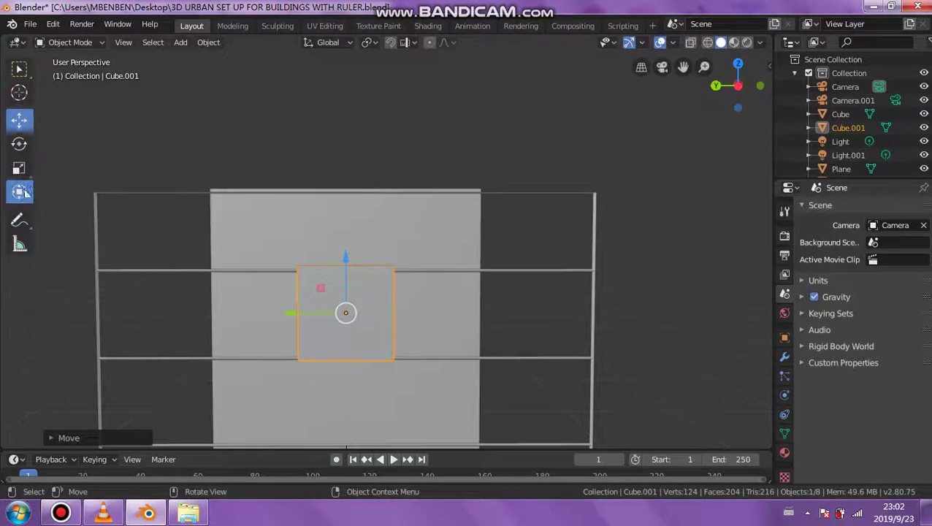
click(22, 191)
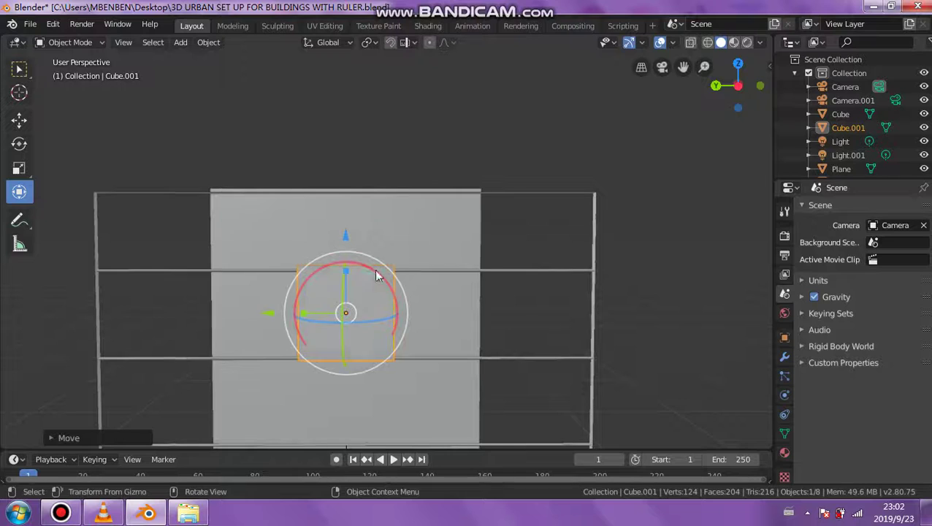
click(21, 170)
drag(372, 265, 370, 257)
scroll(361, 321, up, 3)
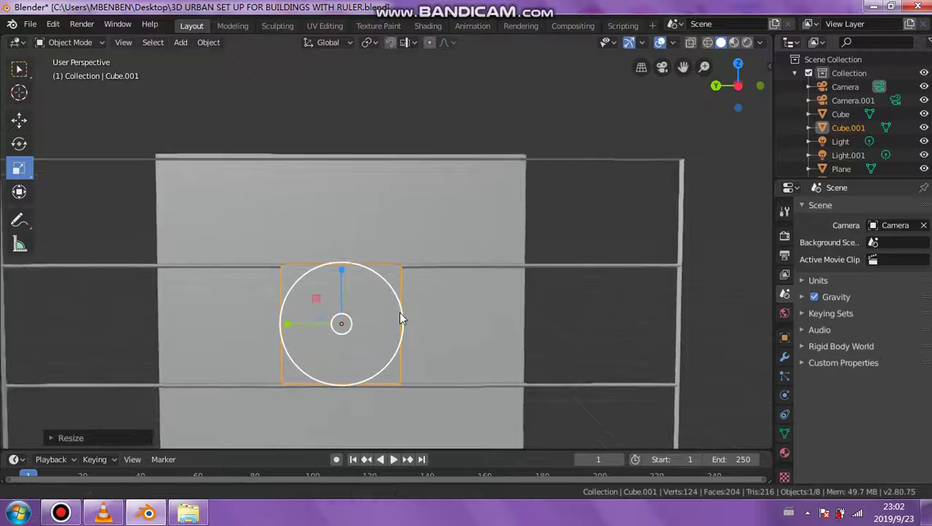
shift+middle_drag(399, 312, 407, 295)
click(20, 118)
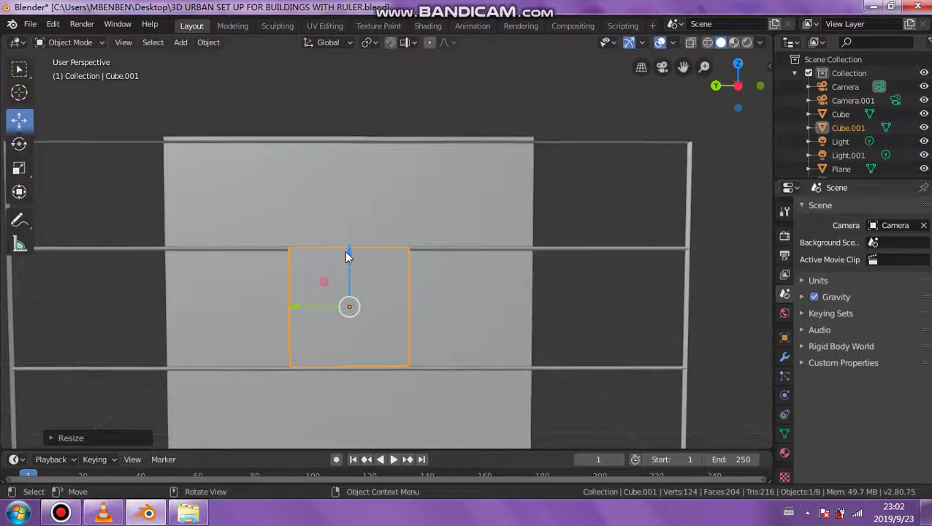
drag(346, 252, 349, 256)
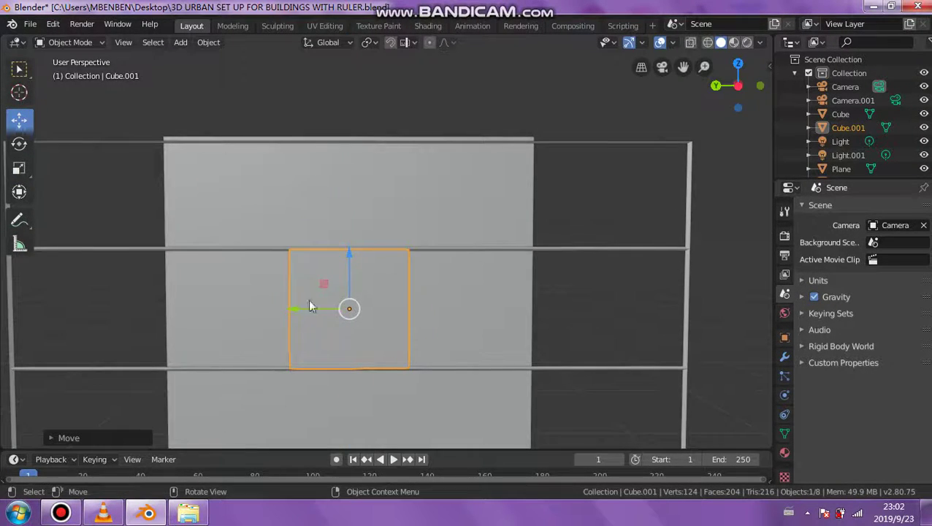
Move the small panel along the positive Y axis to near the side edge of the cube's front face.
drag(297, 311, 196, 311)
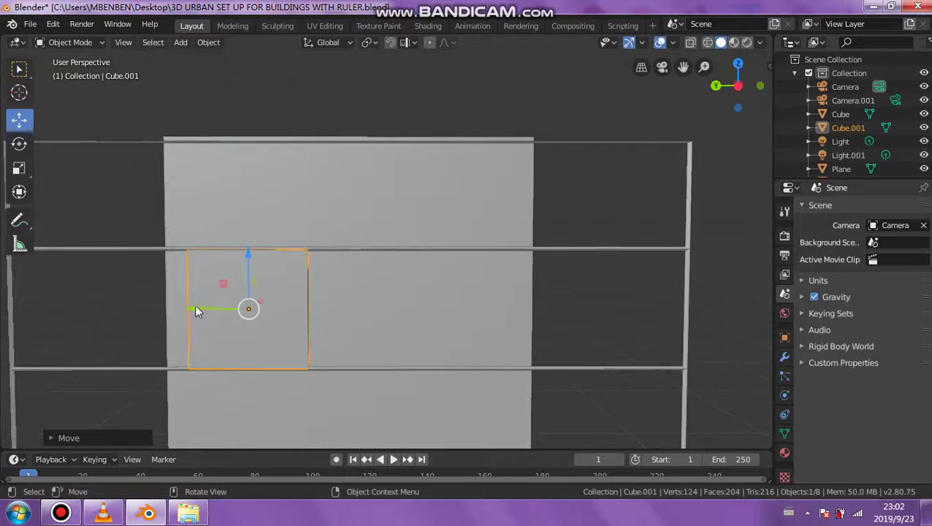
click(17, 170)
mouse_move(191, 311)
mouse_down()
mouse_move(216, 310)
mouse_move(142, 311)
mouse_move(208, 318)
mouse_move(192, 317)
mouse_up()
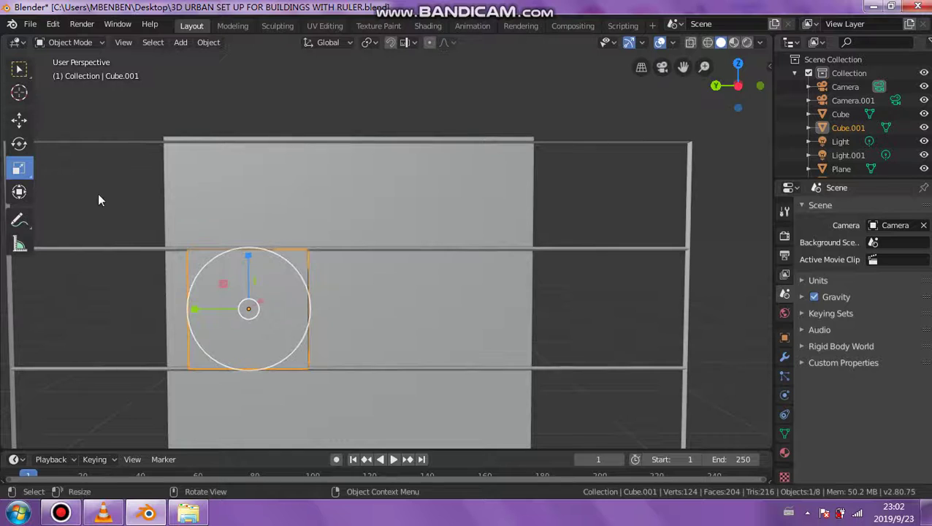
Try insetting the small panel's front face in Edit Mode to form a thin border.
click(90, 42)
click(77, 89)
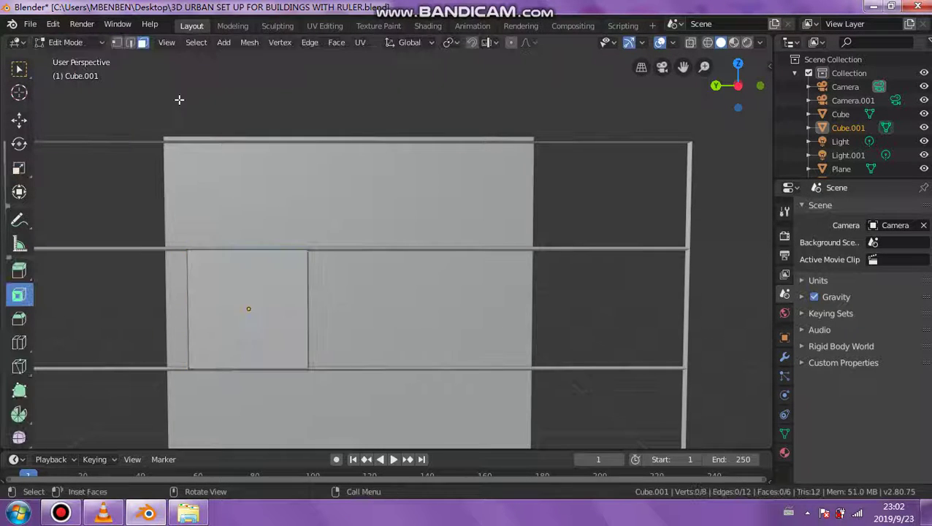
click(243, 299)
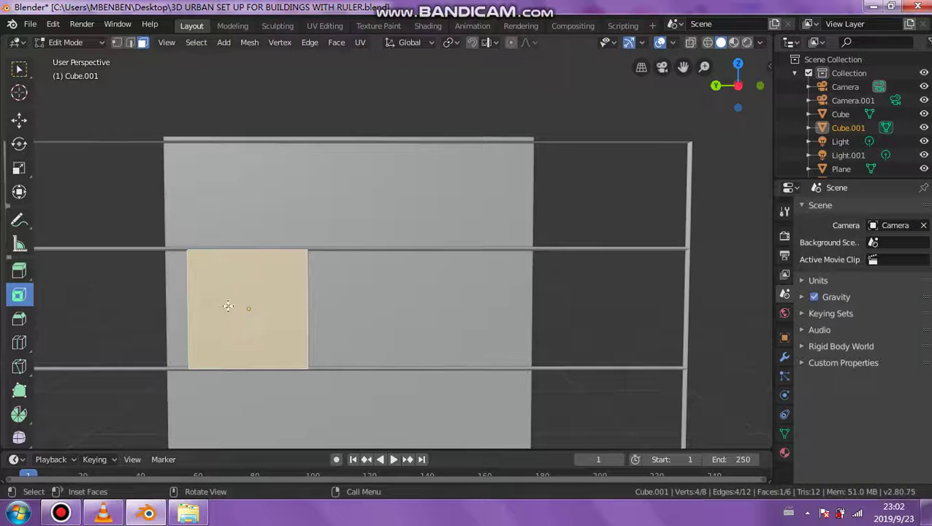
drag(222, 303, 230, 298)
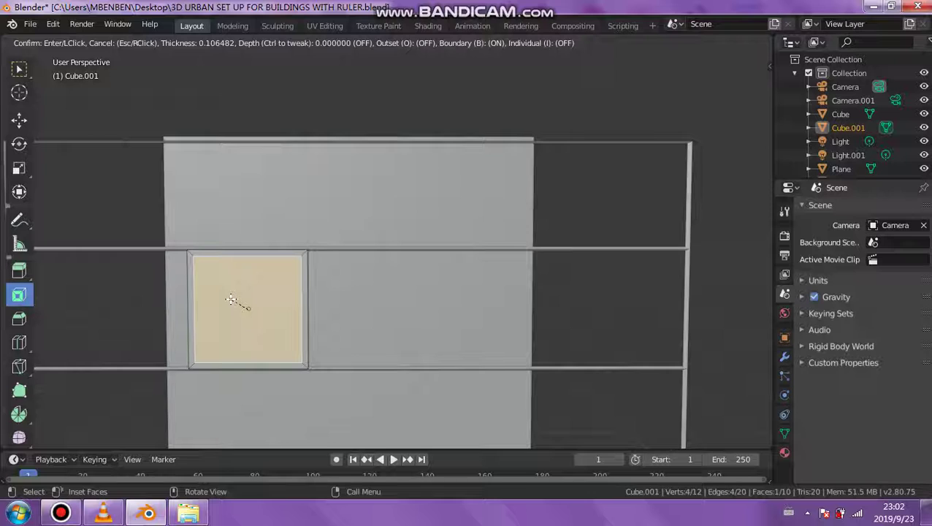
drag(230, 299, 267, 299)
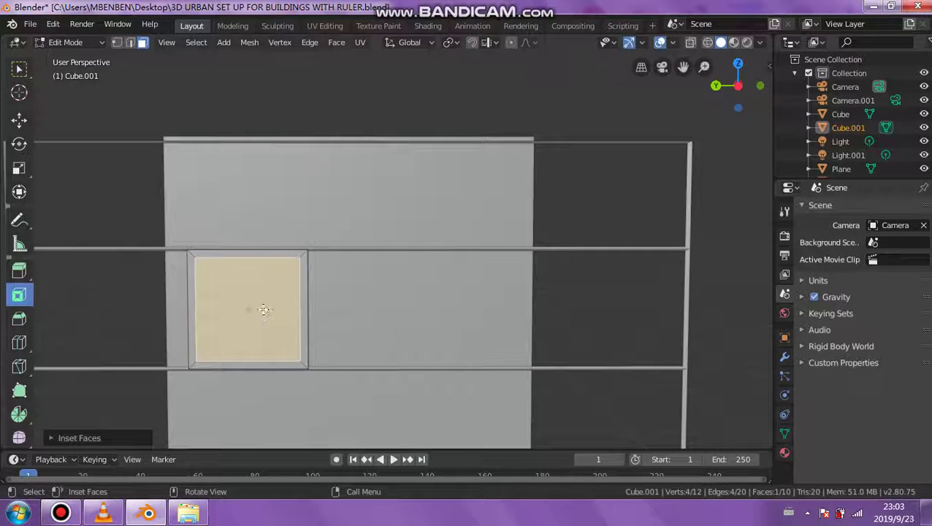
mouse_move(235, 277)
mouse_down()
mouse_move(235, 287)
mouse_move(242, 282)
mouse_up()
Try extruding the inset front face of the small panel.
click(19, 270)
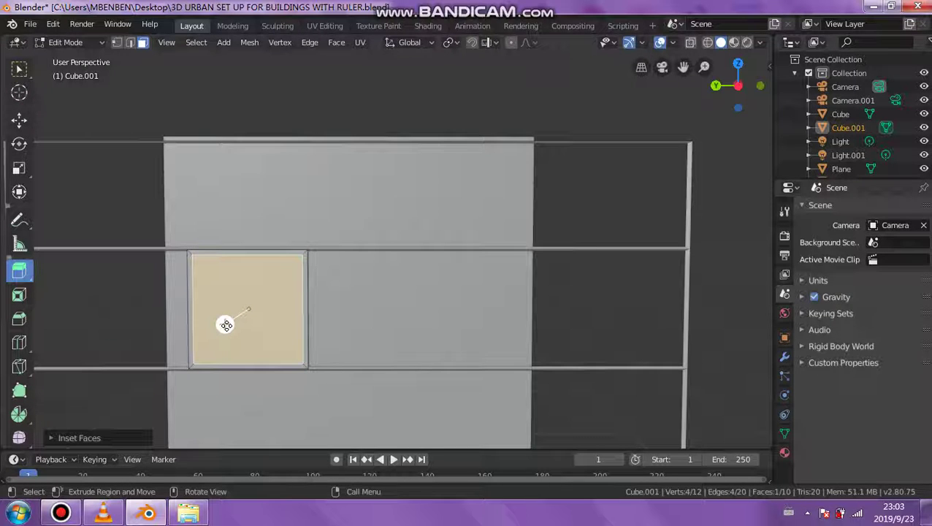
drag(225, 325, 259, 318)
click(259, 318)
middle_drag(260, 322, 176, 306)
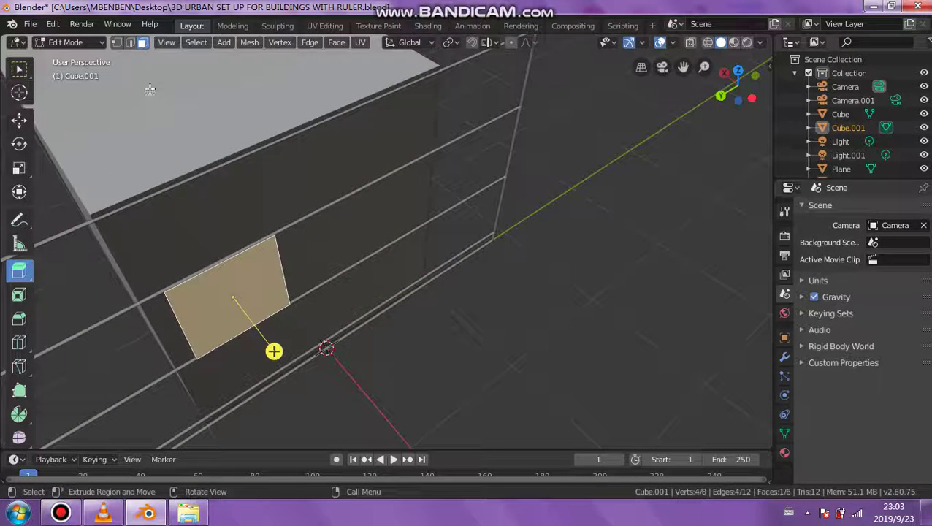
Return to Object Mode, scale the panel slightly along X and move it along X outward from the cube's front face.
click(66, 42)
click(80, 59)
click(19, 168)
middle_drag(219, 343, 235, 305)
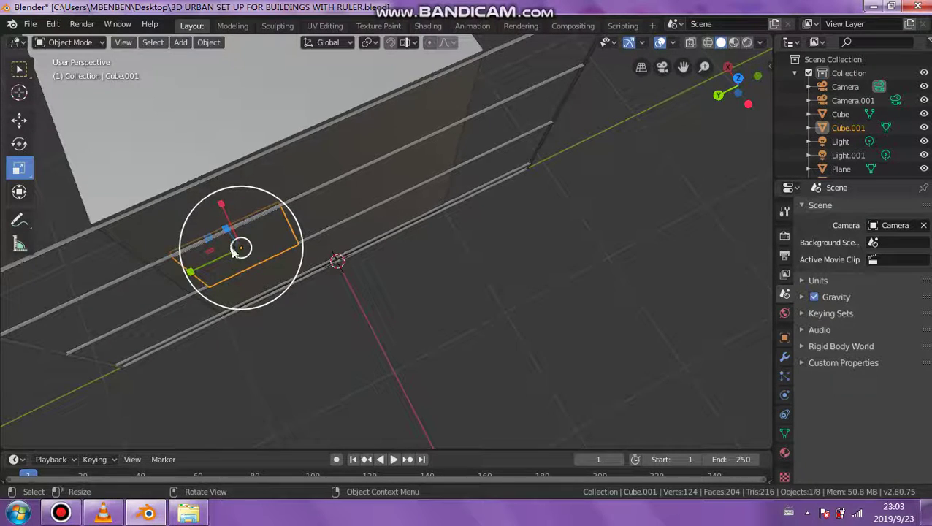
middle_drag(231, 274, 230, 256)
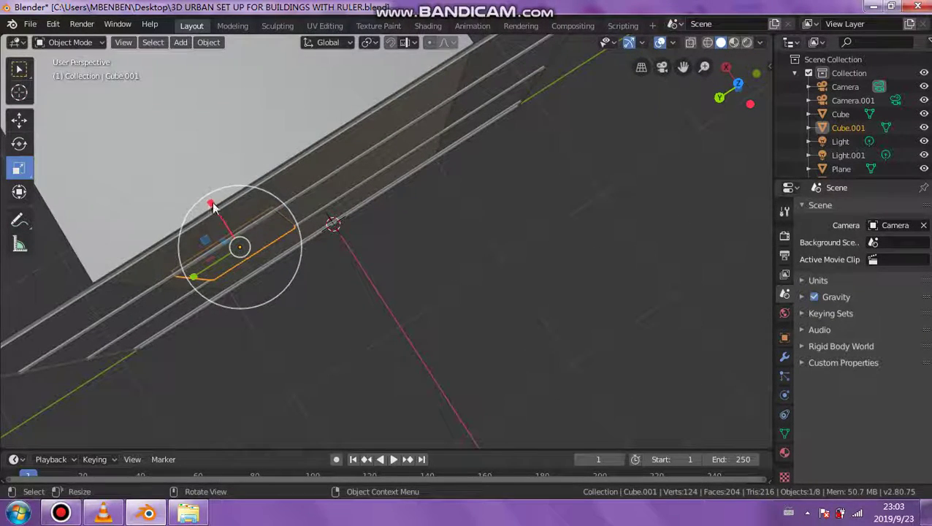
drag(211, 206, 203, 187)
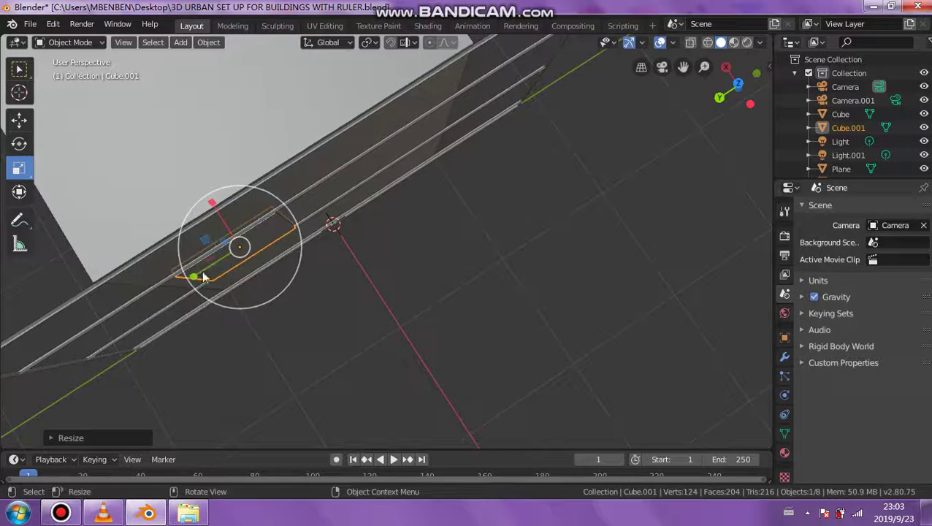
click(19, 191)
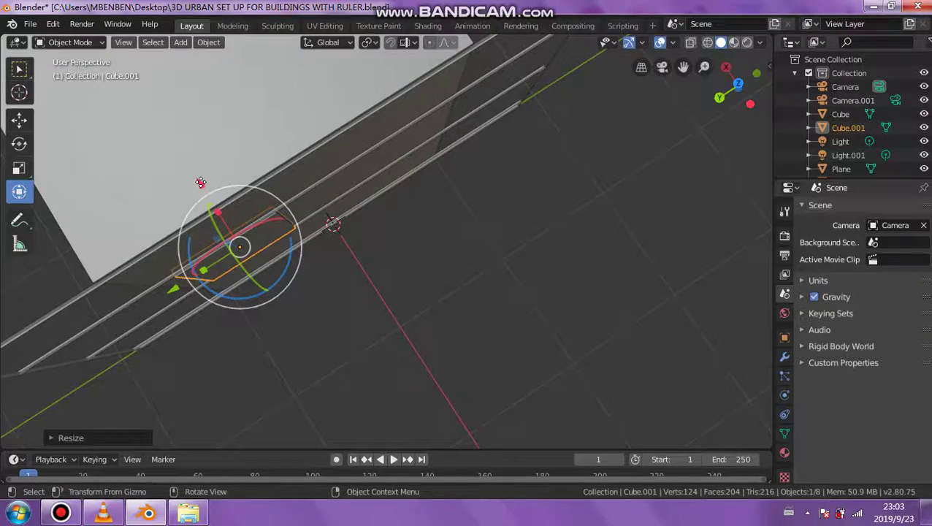
drag(200, 182, 210, 204)
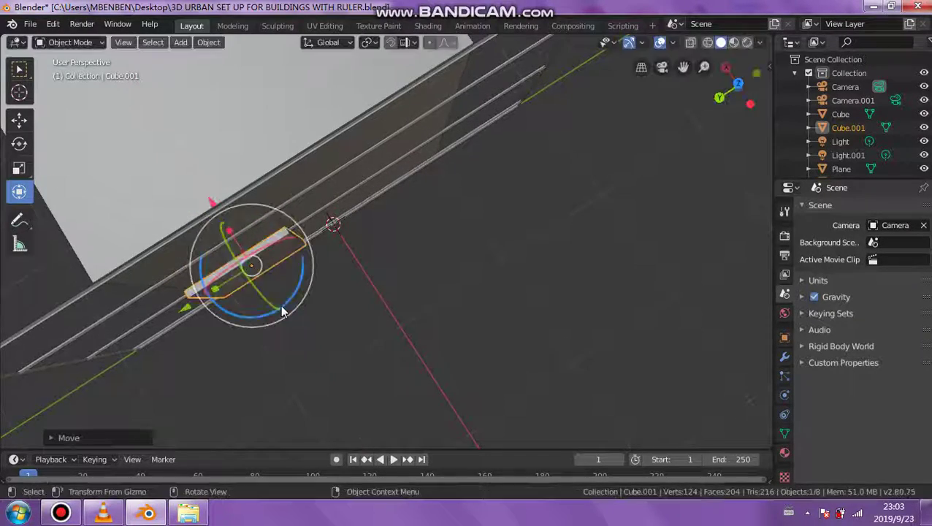
Enter Edit Mode and inset the small panel's front face to create a thin border.
middle_drag(282, 310, 328, 281)
click(70, 42)
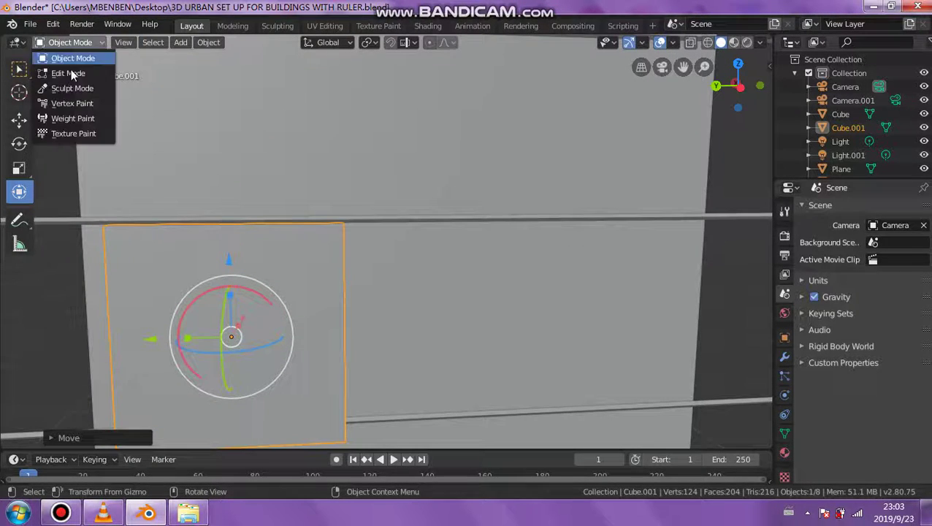
click(71, 69)
middle_drag(180, 272, 135, 219)
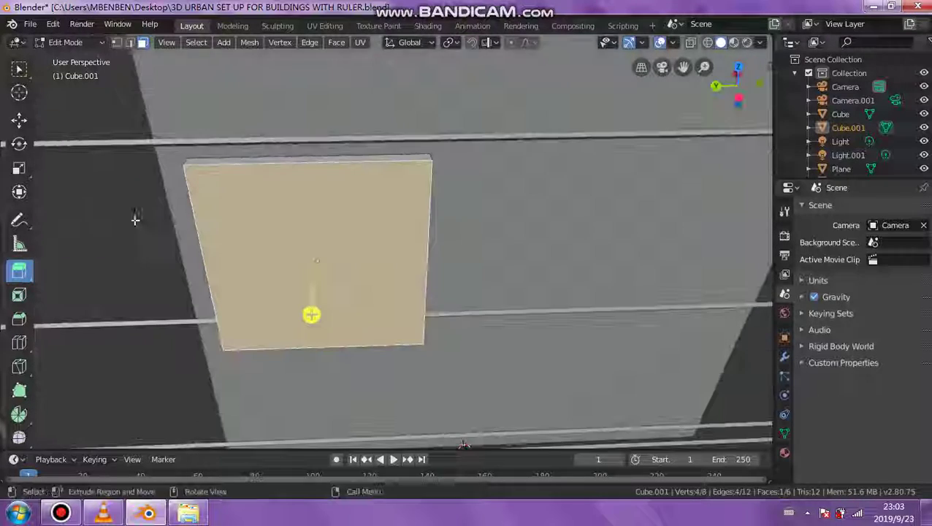
click(19, 294)
drag(267, 245, 73, 213)
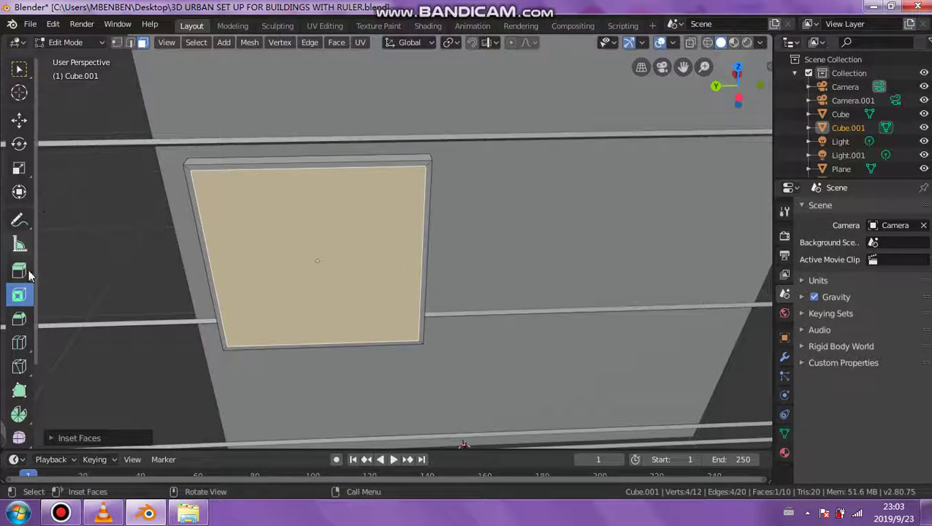
Inset the bordered face a second time by about 0.04 to add another thin border.
click(30, 275)
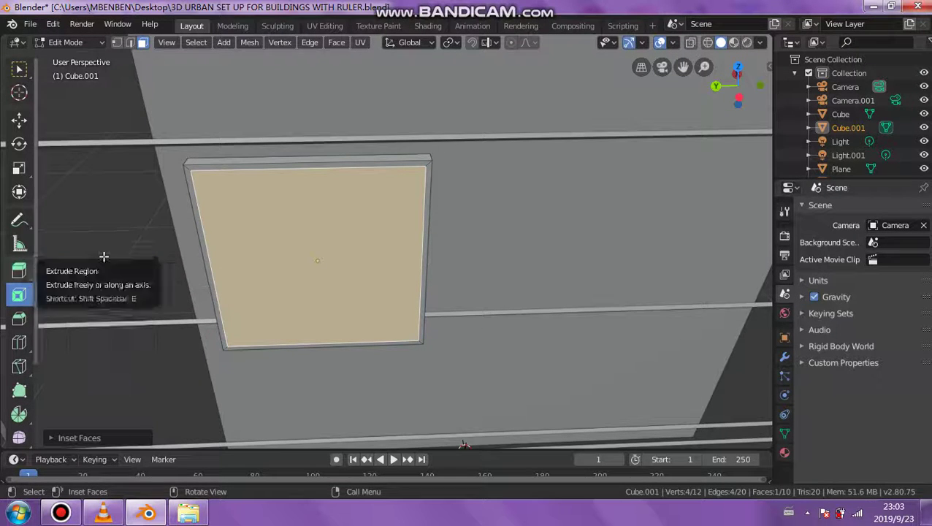
drag(286, 255, 314, 235)
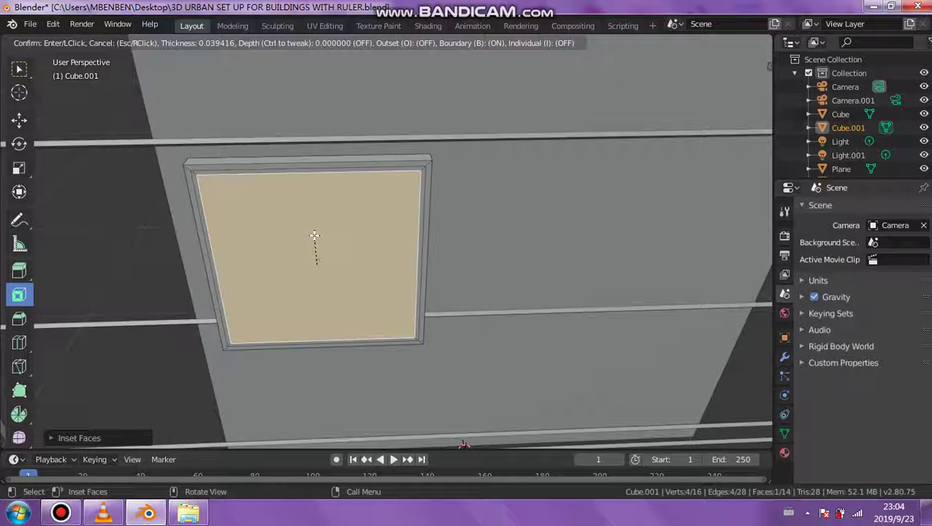
drag(314, 235, 314, 235)
middle_drag(314, 235, 276, 252)
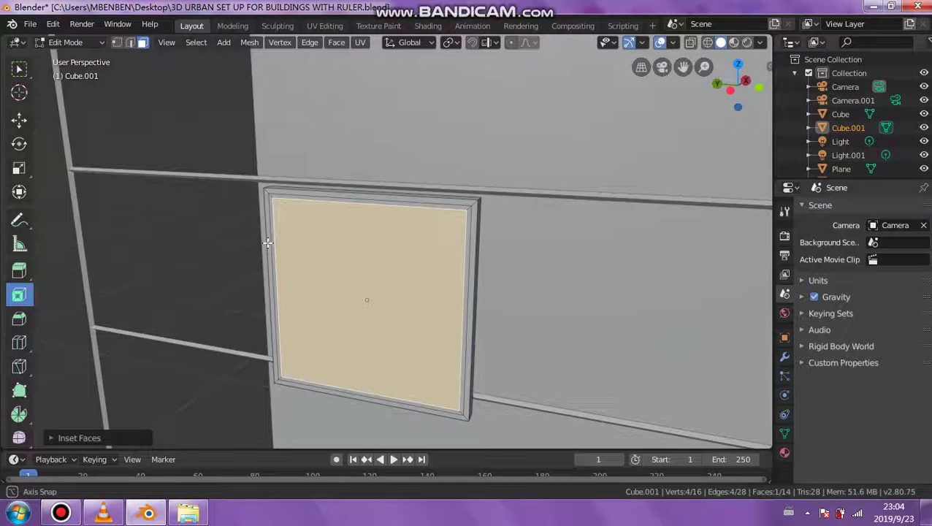
Extrude the doubly inset face inward to recess it inside the frame.
click(19, 270)
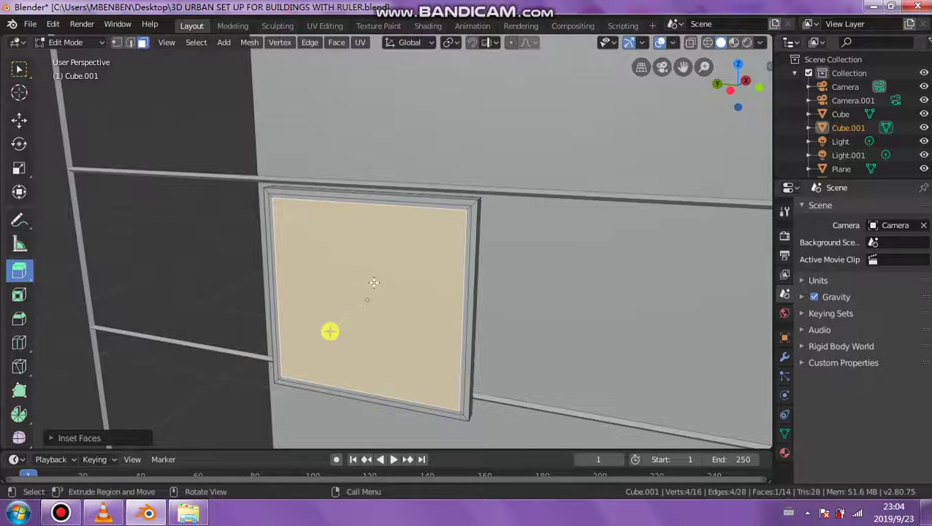
drag(330, 332, 335, 333)
middle_drag(335, 332, 422, 320)
middle_drag(331, 349, 374, 308)
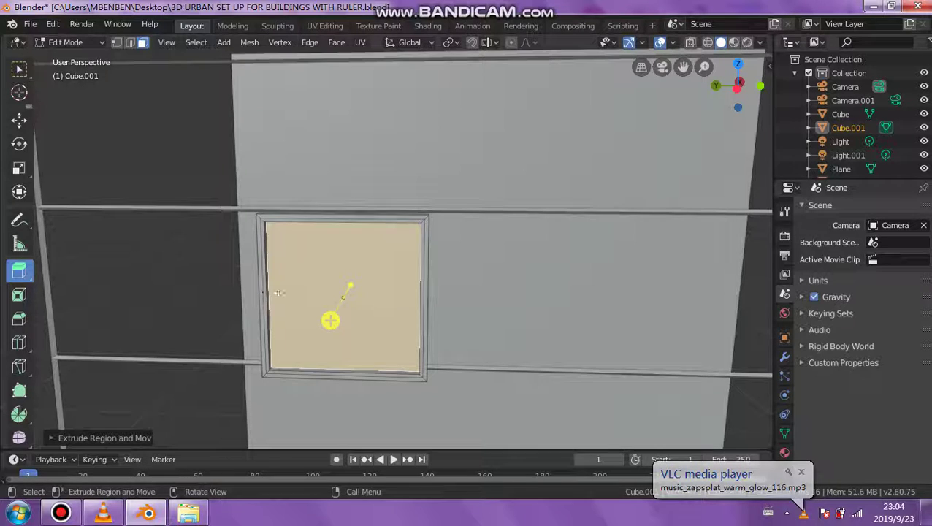
Return the panel to Object Mode, try a slight rotation and inspect the frame from the side.
click(67, 43)
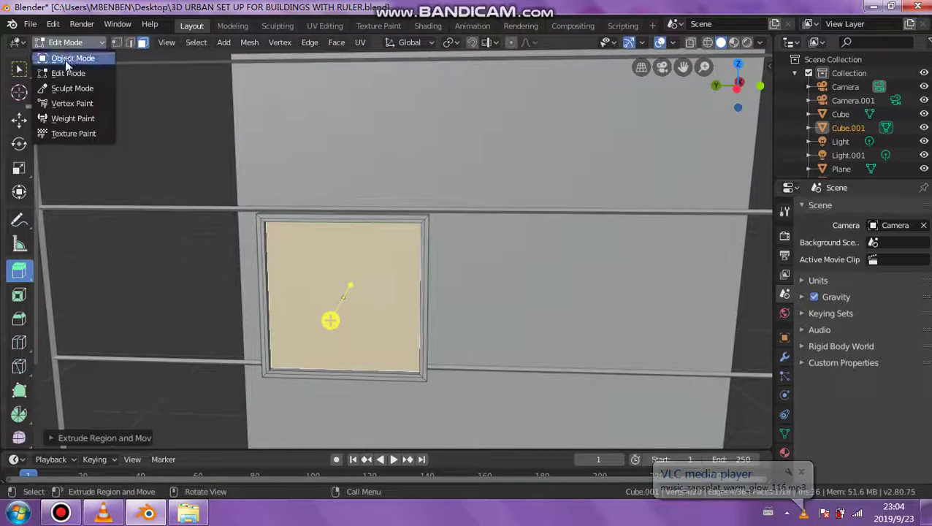
click(66, 62)
middle_drag(211, 228, 256, 242)
drag(256, 242, 198, 240)
middle_drag(166, 244, 215, 269)
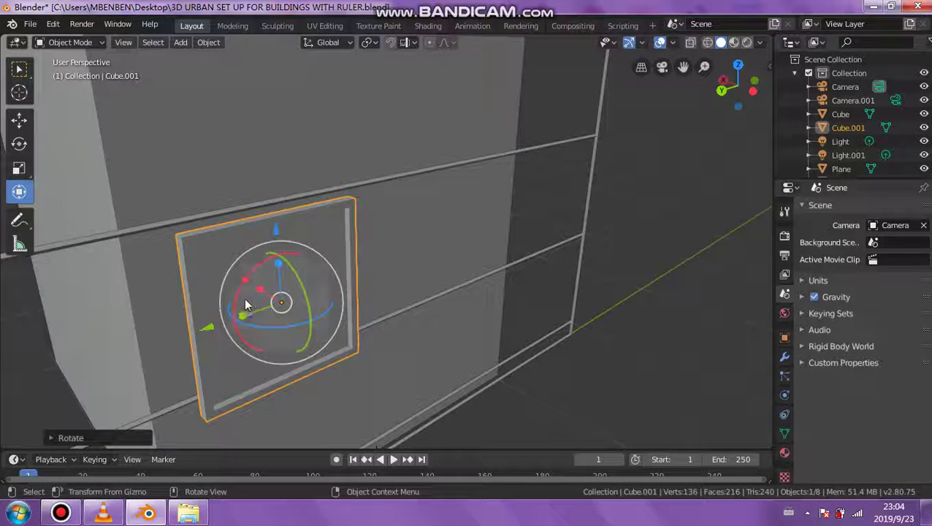
middle_drag(271, 285, 307, 256)
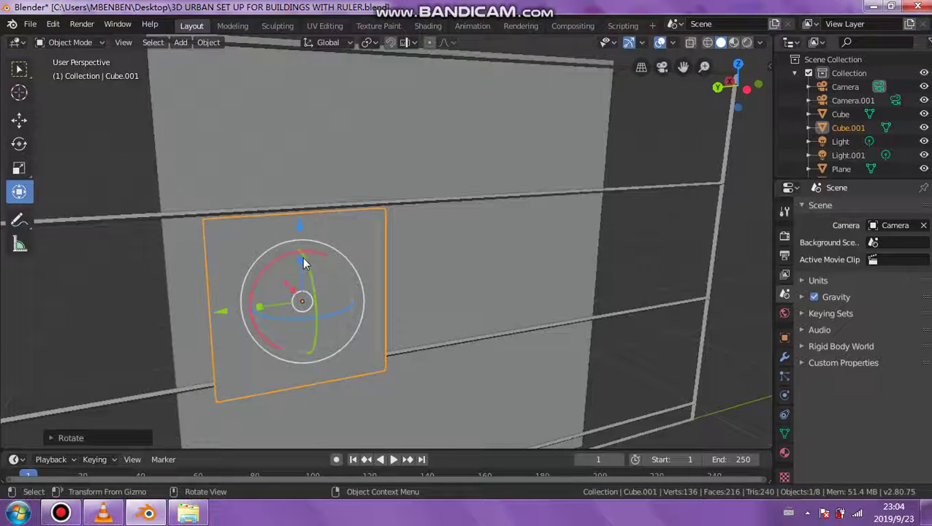
Try stretching the framed panel along Z, and undo that scaling.
key(s)
key(z)
click(295, 220)
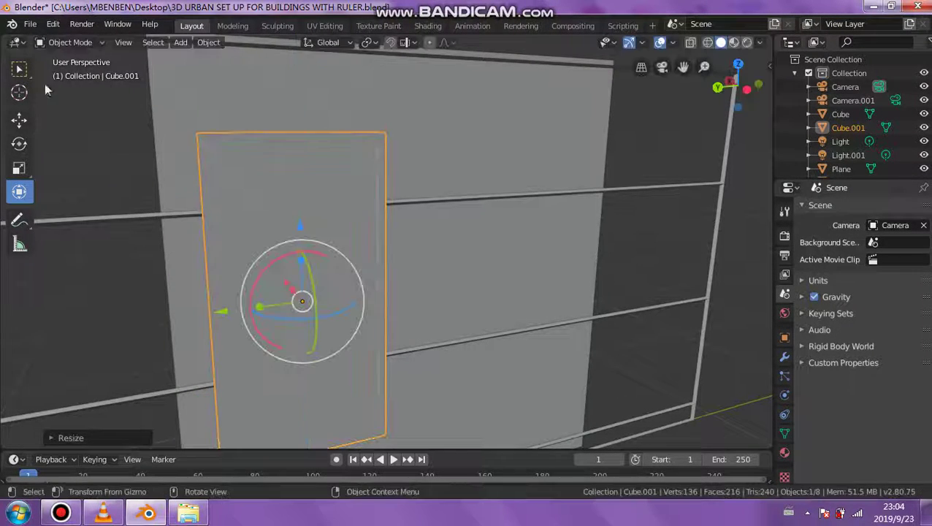
click(53, 24)
click(65, 42)
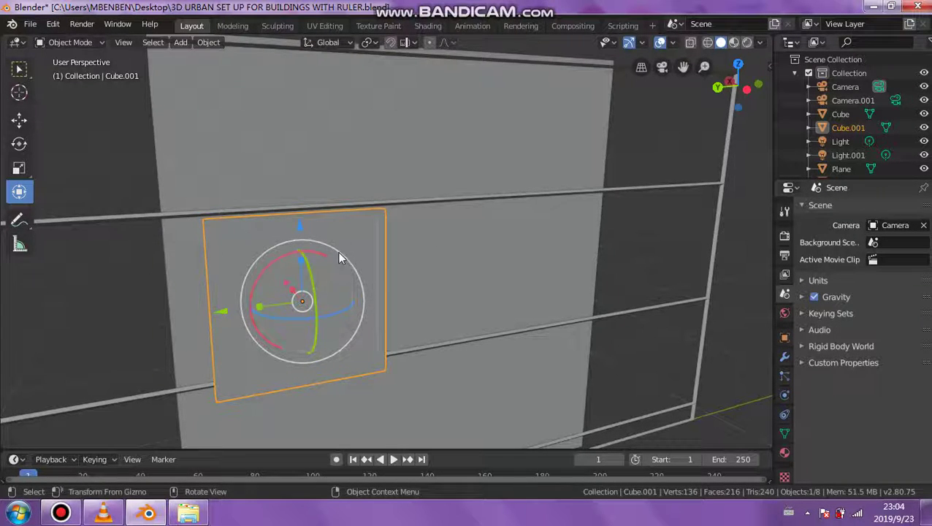
Undo the inward extrusion and the second inset, leaving only the panel's first border in Edit Mode.
middle_drag(327, 276, 242, 219)
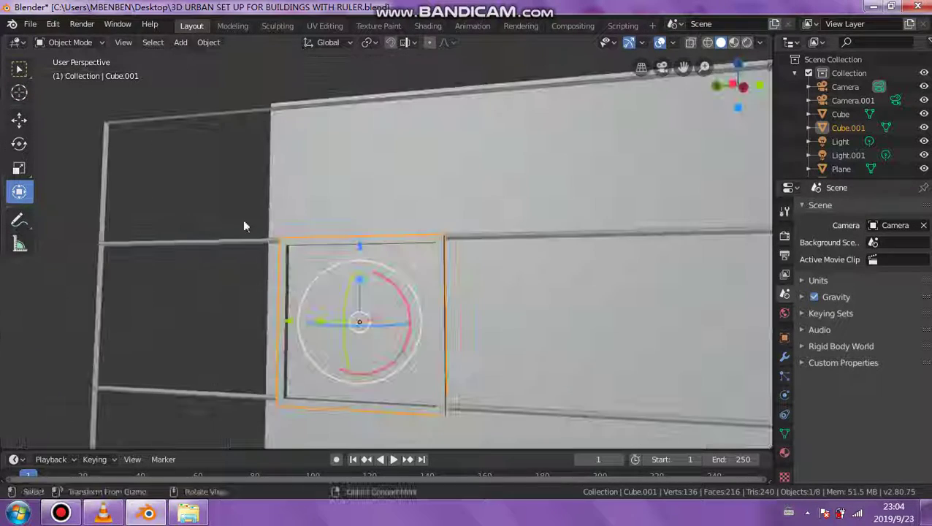
scroll(271, 251, up, 2)
middle_drag(270, 256, 53, 76)
click(67, 42)
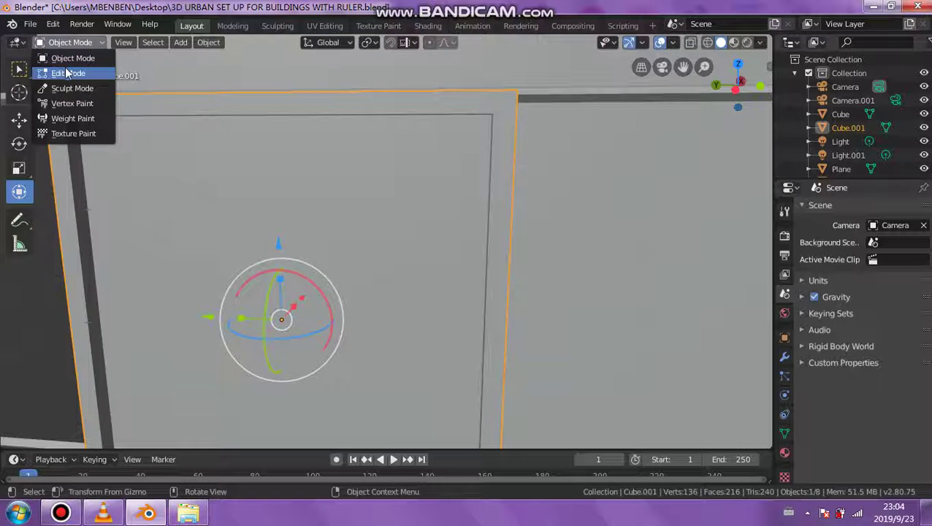
click(67, 73)
middle_drag(110, 146, 144, 184)
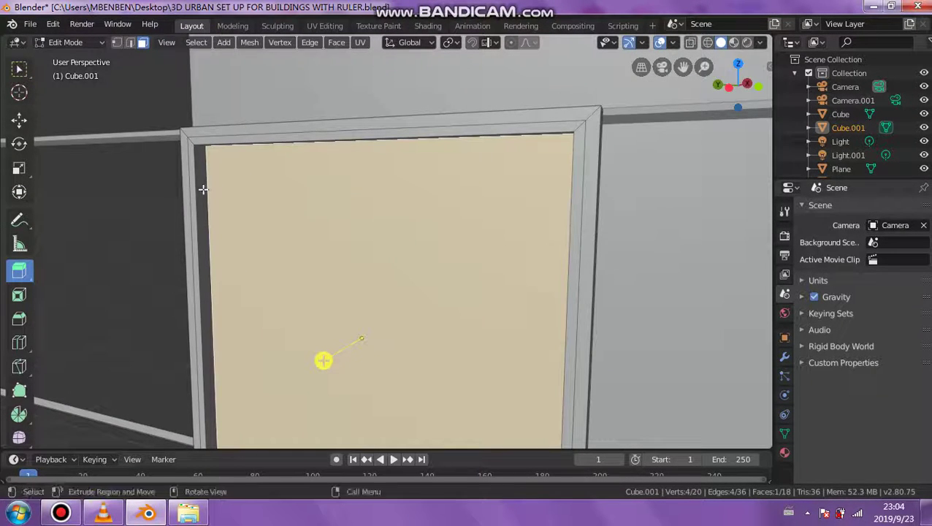
key(Tab)
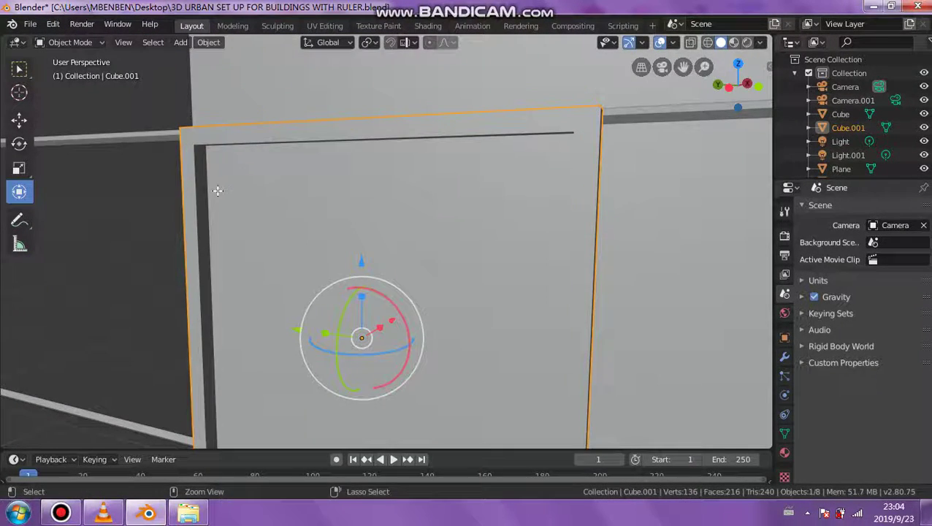
key(Tab)
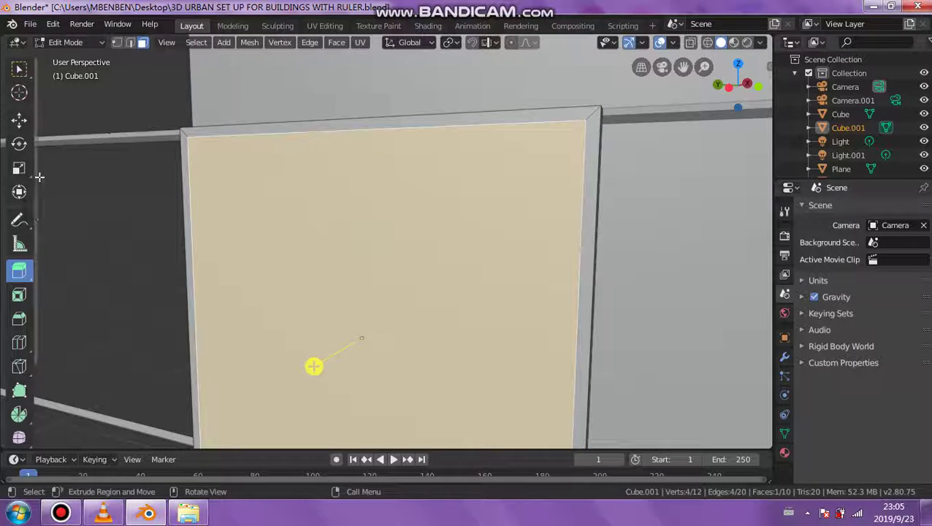
Extrude the bordered face slightly inward and inset the recessed face by a thin margin, discarding one further inset.
drag(310, 366, 338, 348)
scroll(318, 363, down, 2)
click(19, 295)
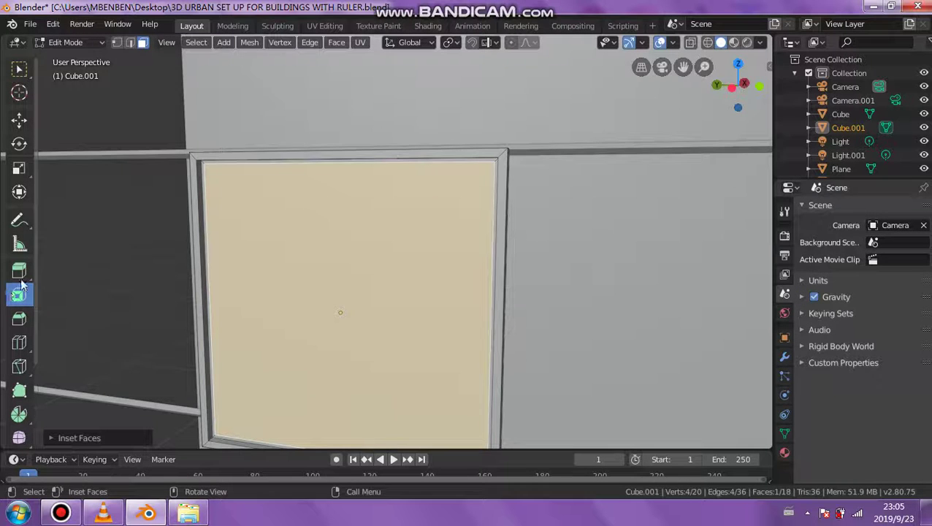
drag(326, 315, 331, 311)
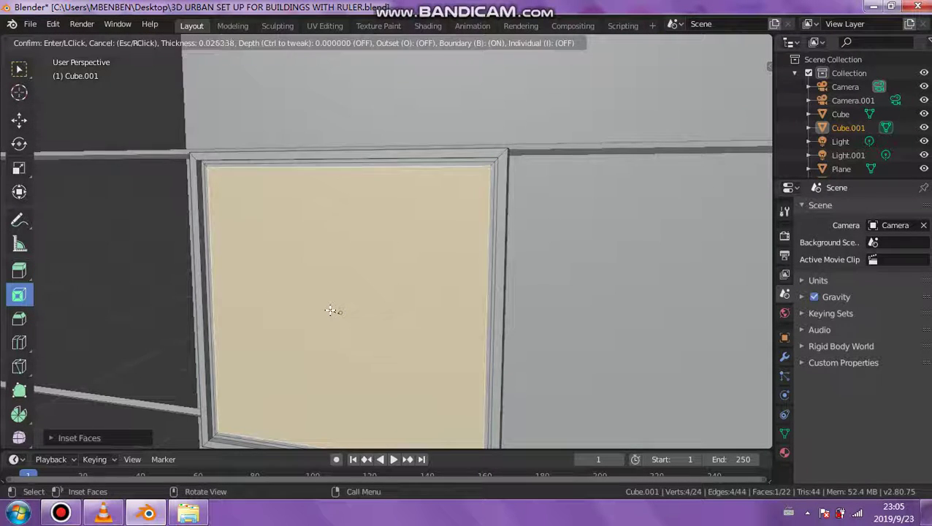
key(Escape)
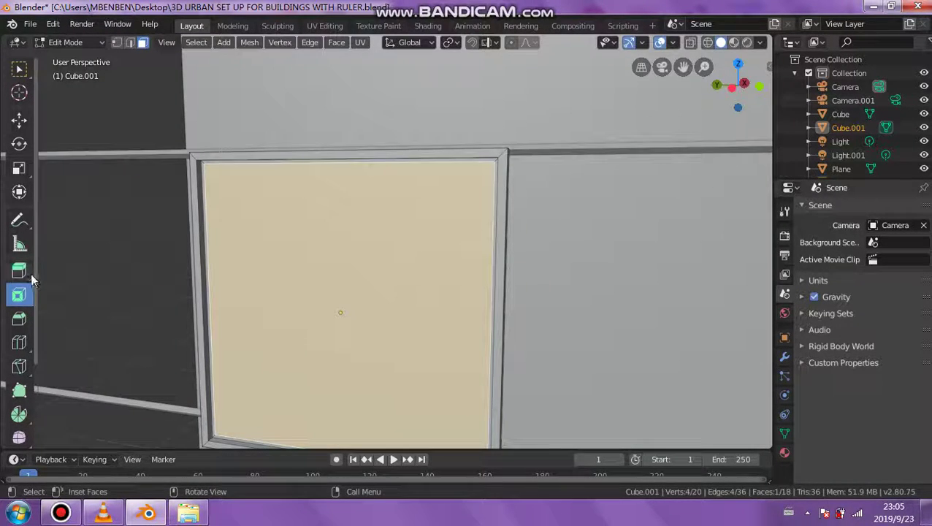
Extrude the panel's innermost face a small distance to add another frame step, and deselect everything.
drag(282, 313, 268, 335)
key(Escape)
key(alt+a)
middle_drag(267, 335, 281, 297)
scroll(294, 291, down, 4)
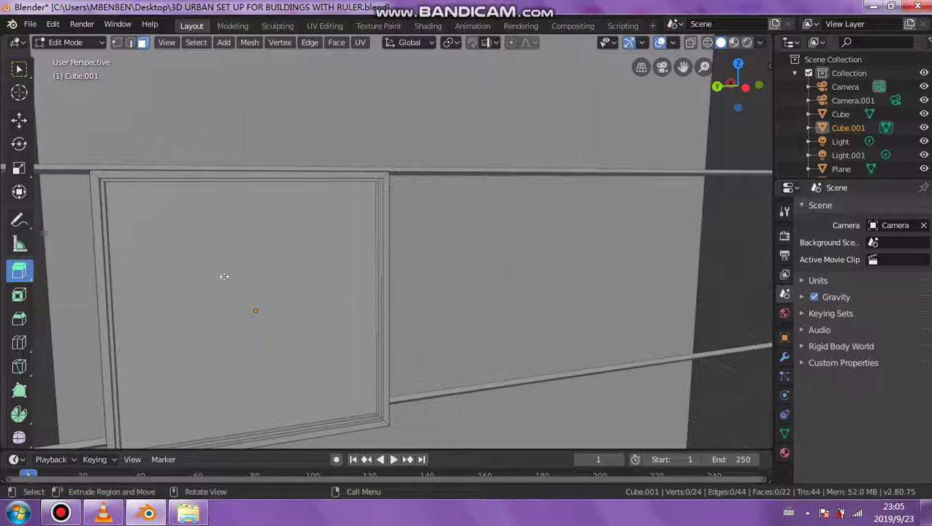
scroll(269, 304, down, 3)
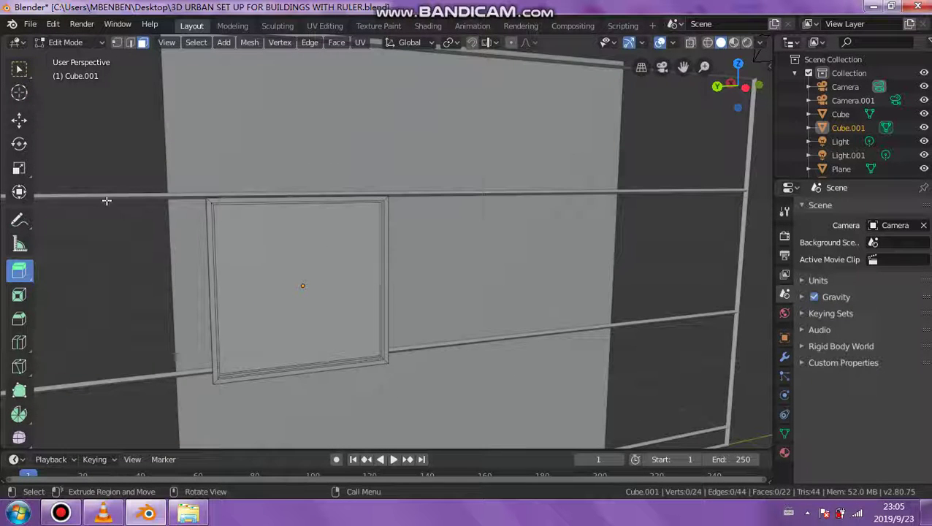
Return the framed window panel to Object Mode and deselect everything.
click(65, 42)
middle_drag(424, 139, 322, 245)
click(322, 245)
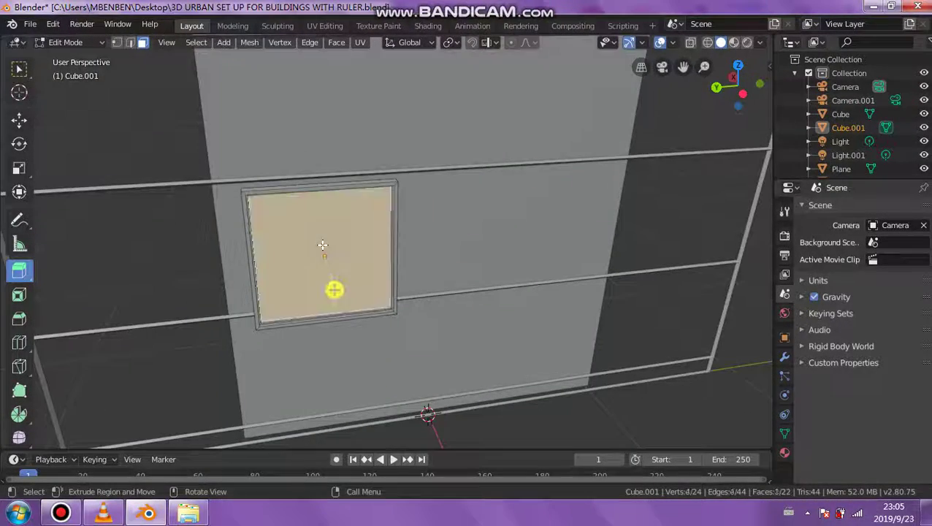
click(69, 42)
click(73, 59)
key(alt+a)
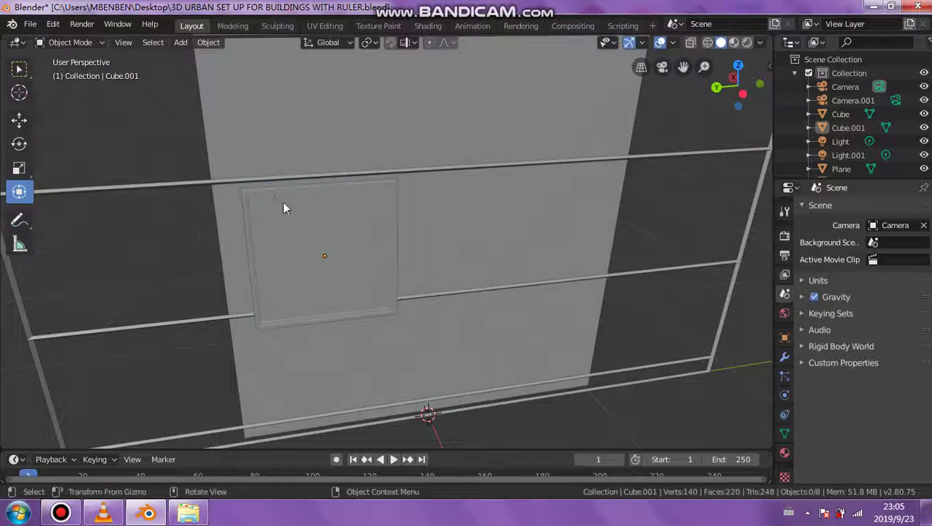
Scale the framed panel along X by about 1.24 and shift it slightly towards the cube's wall.
middle_drag(283, 206, 314, 237)
click(315, 243)
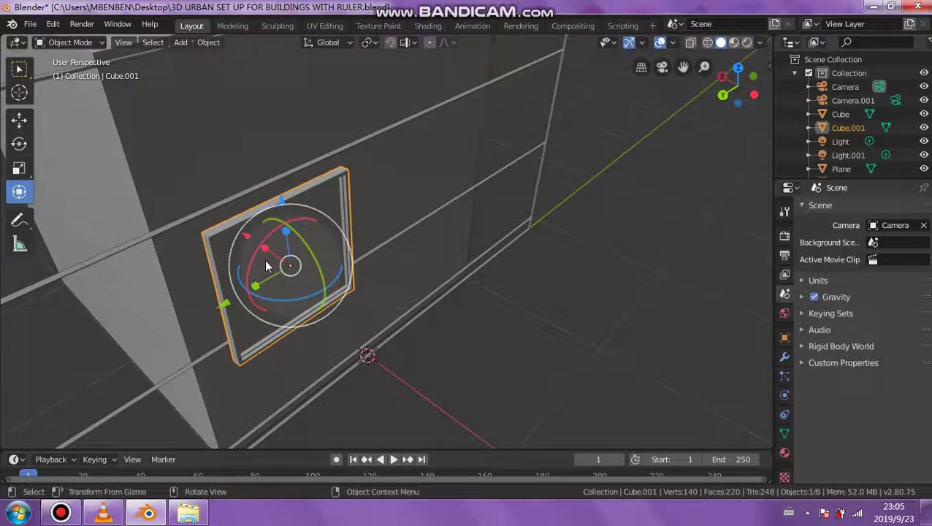
key(s)
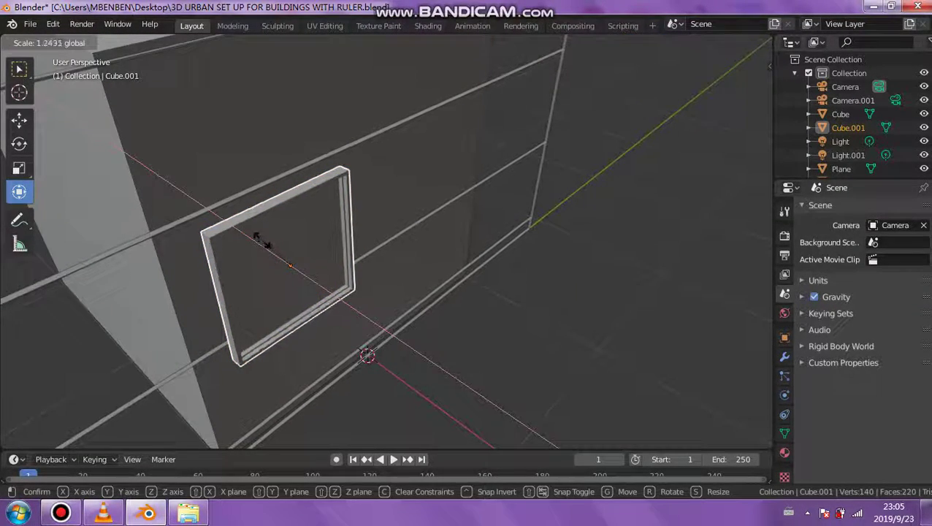
click(262, 242)
middle_drag(294, 285, 295, 228)
drag(287, 232, 255, 202)
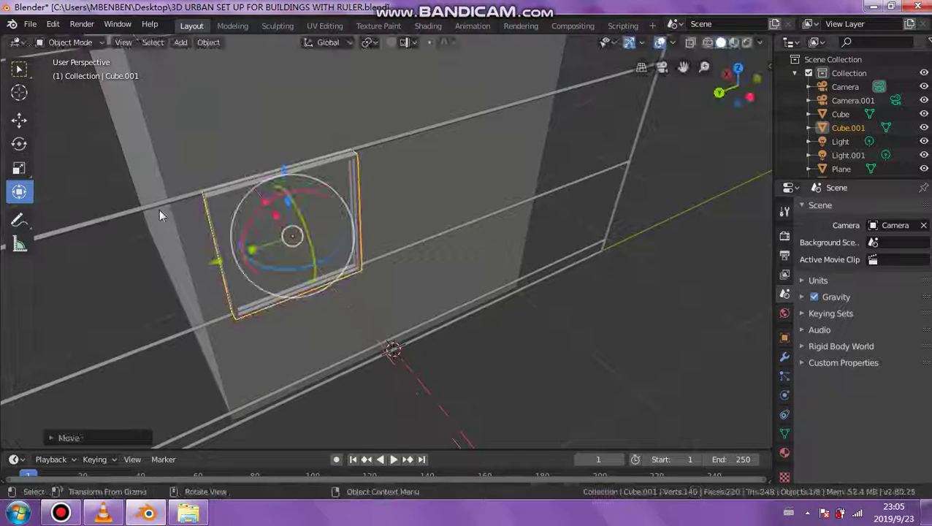
Move the ruler grid away from the cube's front face and select the framed window panel.
click(148, 206)
drag(326, 246, 175, 117)
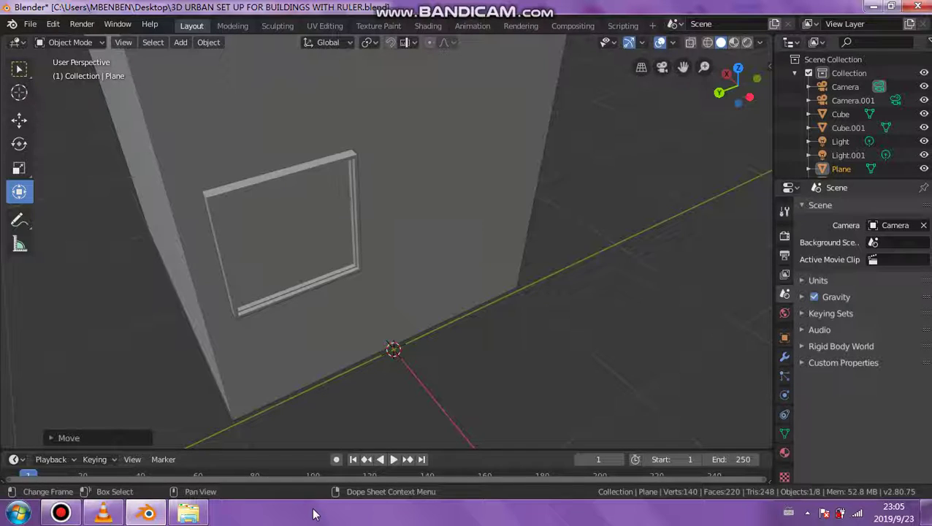
middle_drag(370, 263, 417, 216)
click(331, 210)
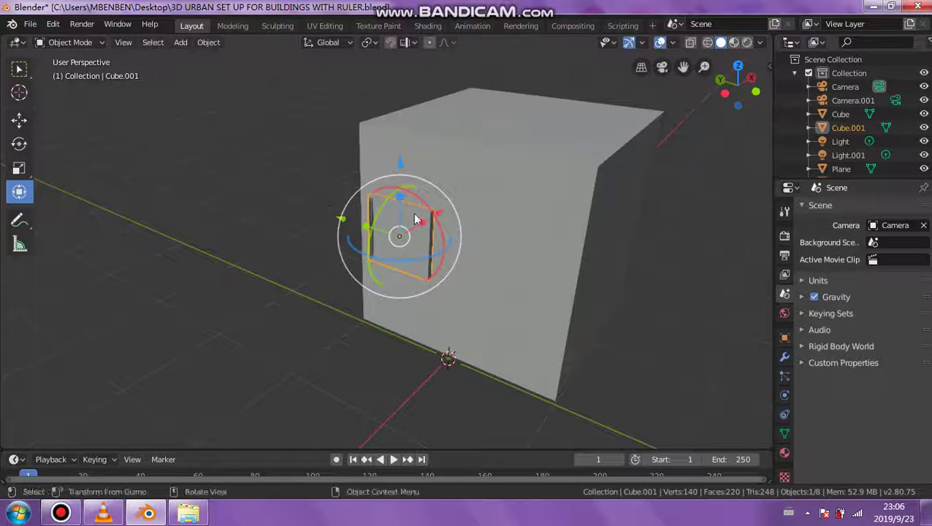
Switch the viewport to Rendered shading with the cube, lights and cameras all in view.
click(746, 42)
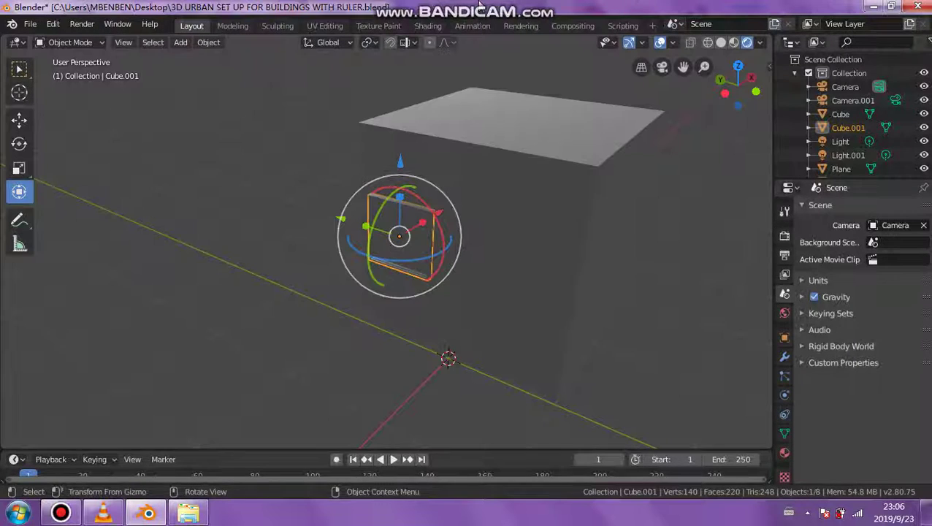
mouse_move(478, 5)
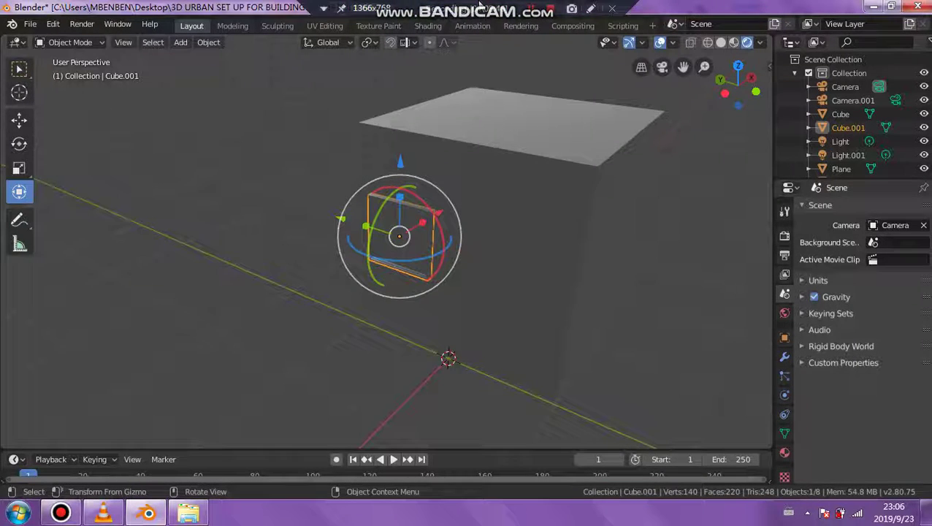
scroll(385, 94, down, 10)
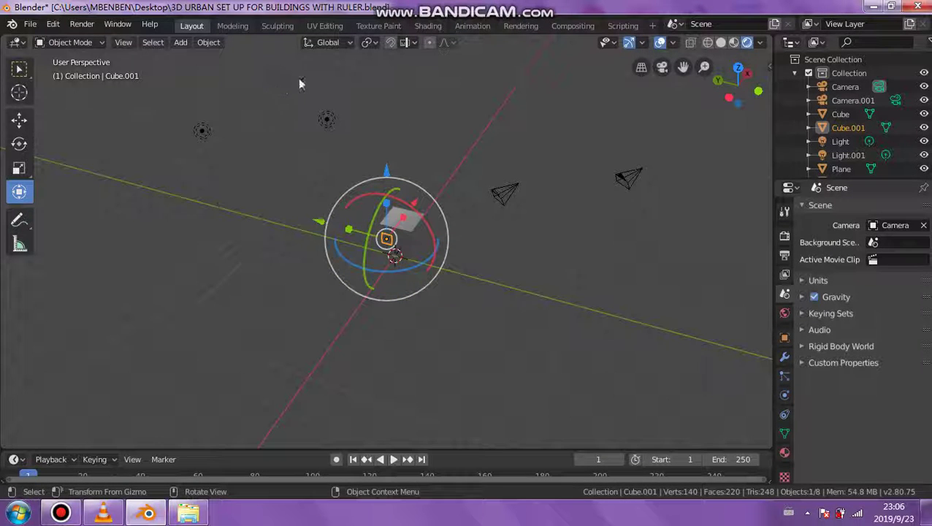
Move the light nearest the cube down to illuminate the cube's window side, reposition it across the front, and deselect it.
click(333, 120)
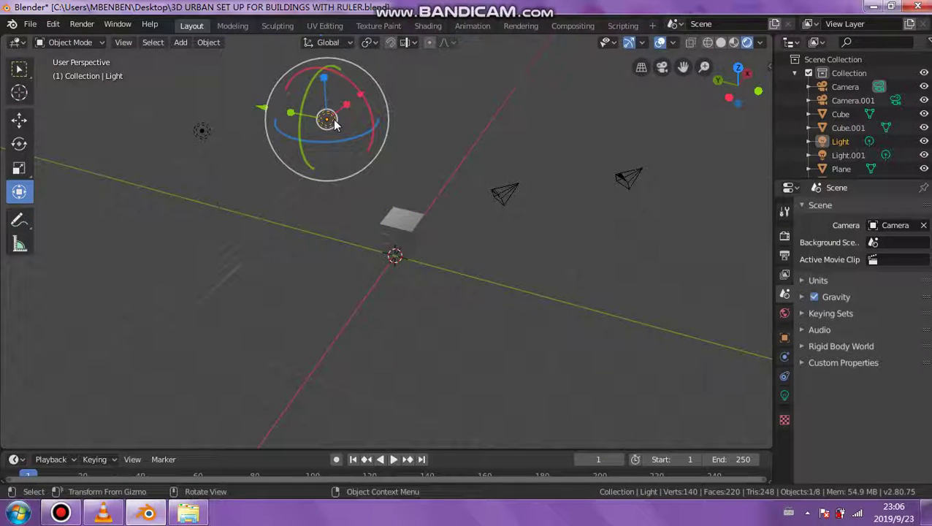
drag(333, 123, 334, 307)
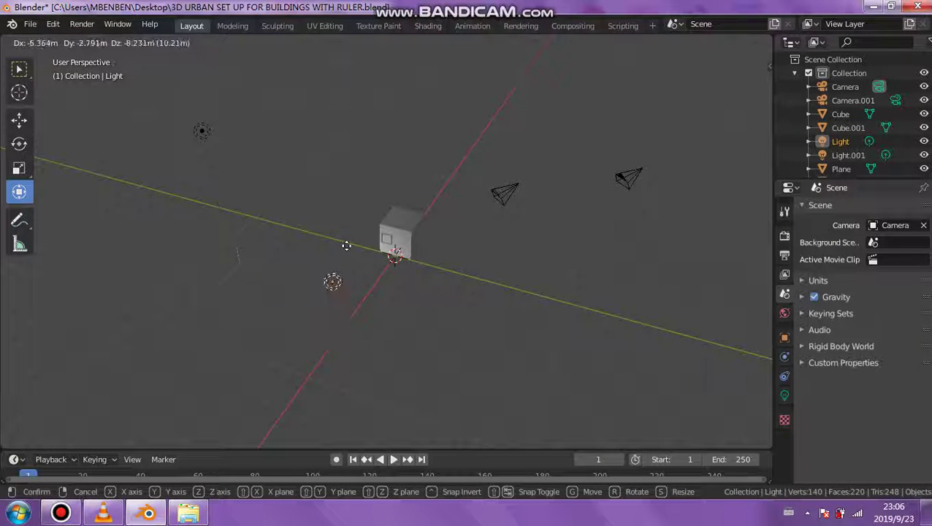
drag(340, 235, 301, 264)
middle_drag(302, 264, 353, 229)
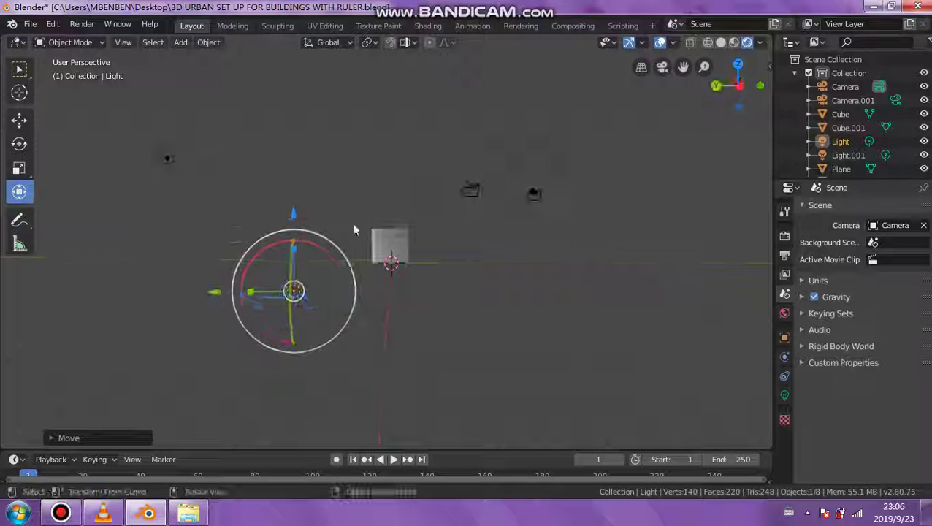
key(g)
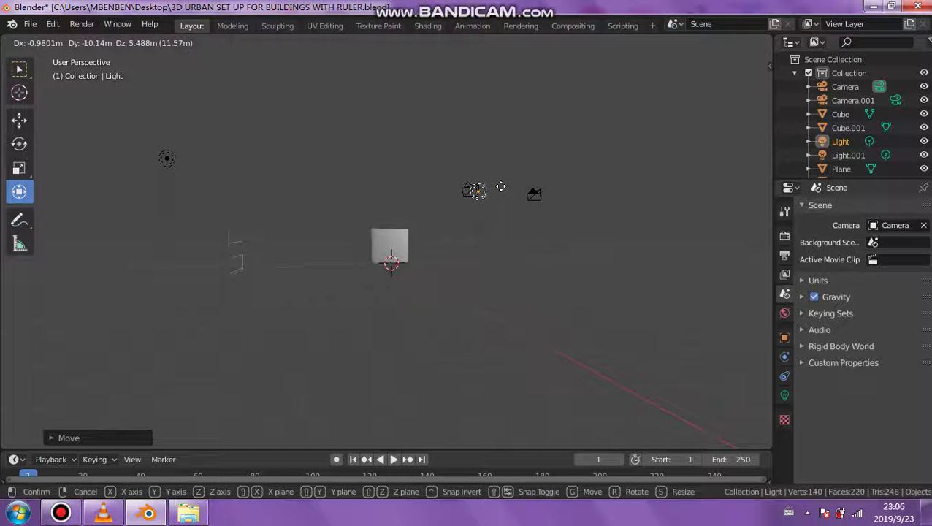
click(467, 219)
scroll(449, 274, up, 3)
scroll(448, 274, down, 3)
drag(385, 274, 264, 295)
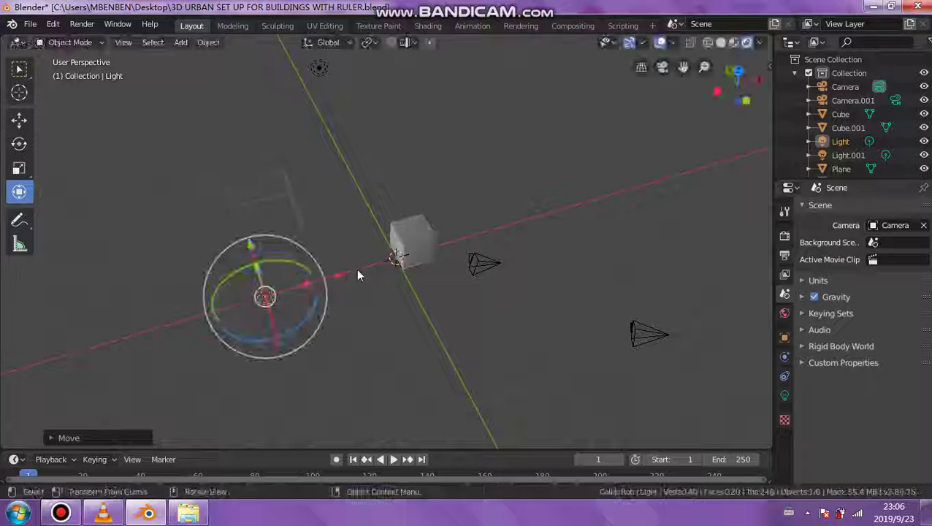
click(437, 224)
Select the framed window panel and examine its stepped frame under the repositioned light.
scroll(364, 264, up, 10)
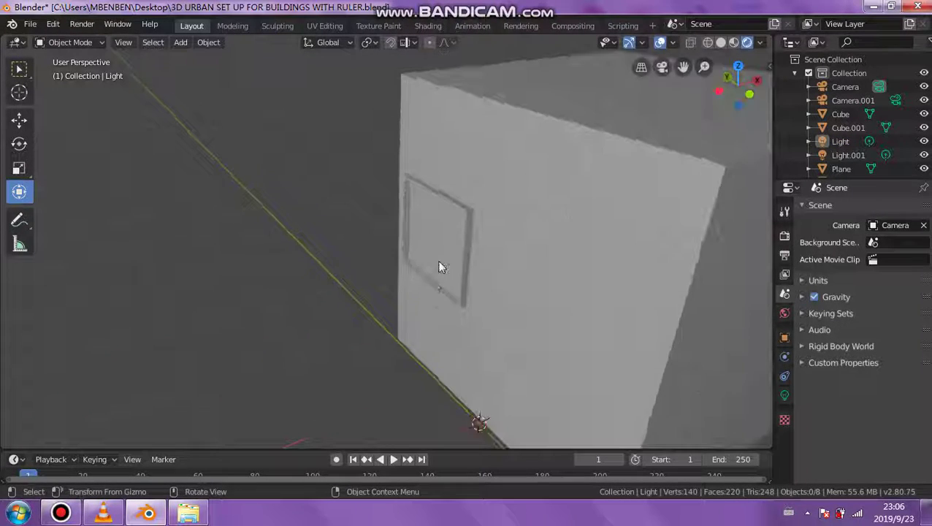
middle_drag(441, 266, 348, 212)
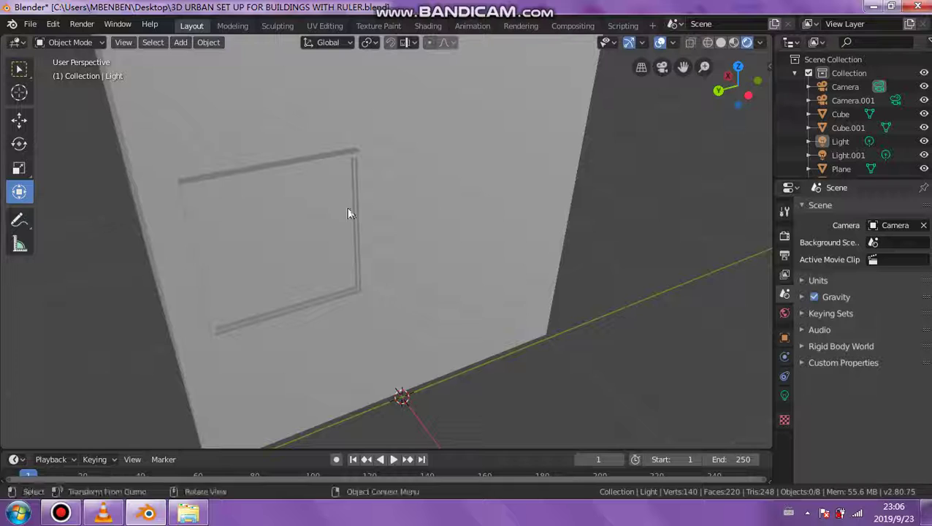
click(313, 170)
mouse_move(278, 215)
middle_down()
mouse_move(312, 214)
mouse_move(310, 199)
mouse_move(290, 193)
mouse_move(351, 154)
middle_up()
mouse_move(463, 5)
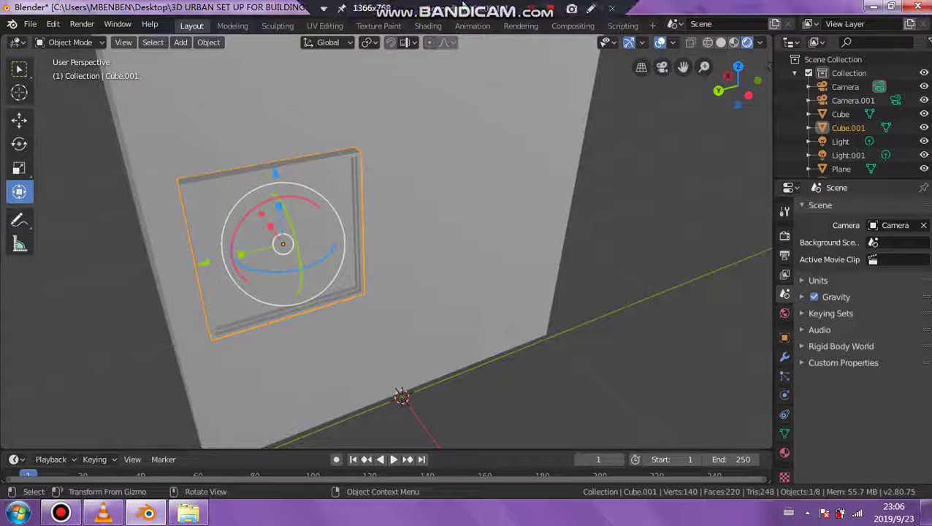